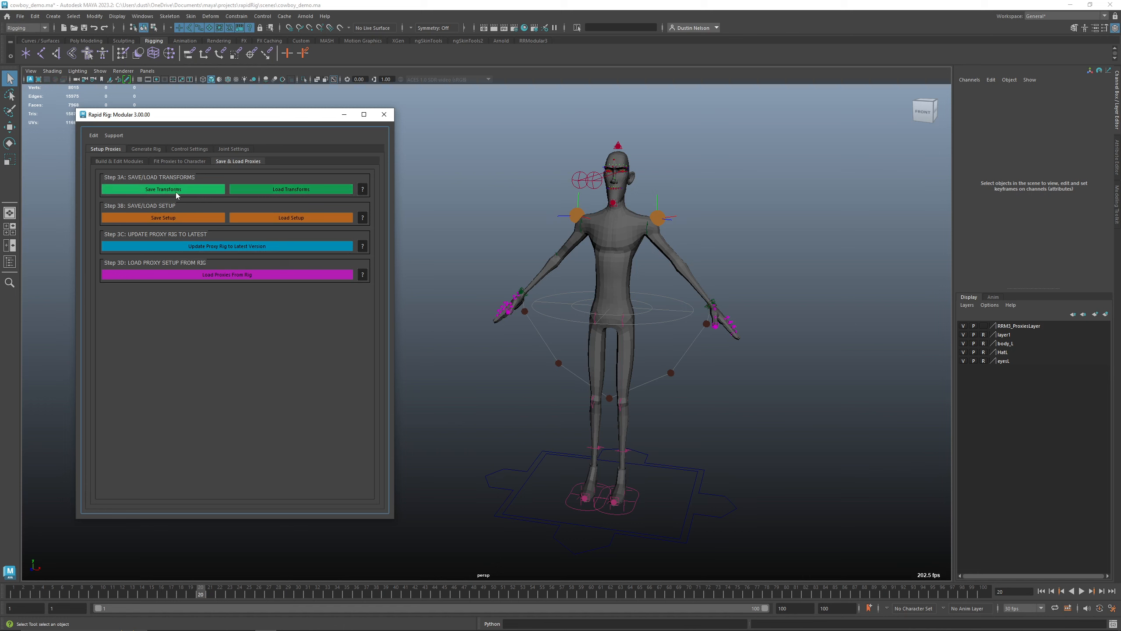
Save the current proxy transforms over the file rrm3_demo.rrm3prox in the project's data folder
{"action": "left_click", "coordinate": [715, 303]}
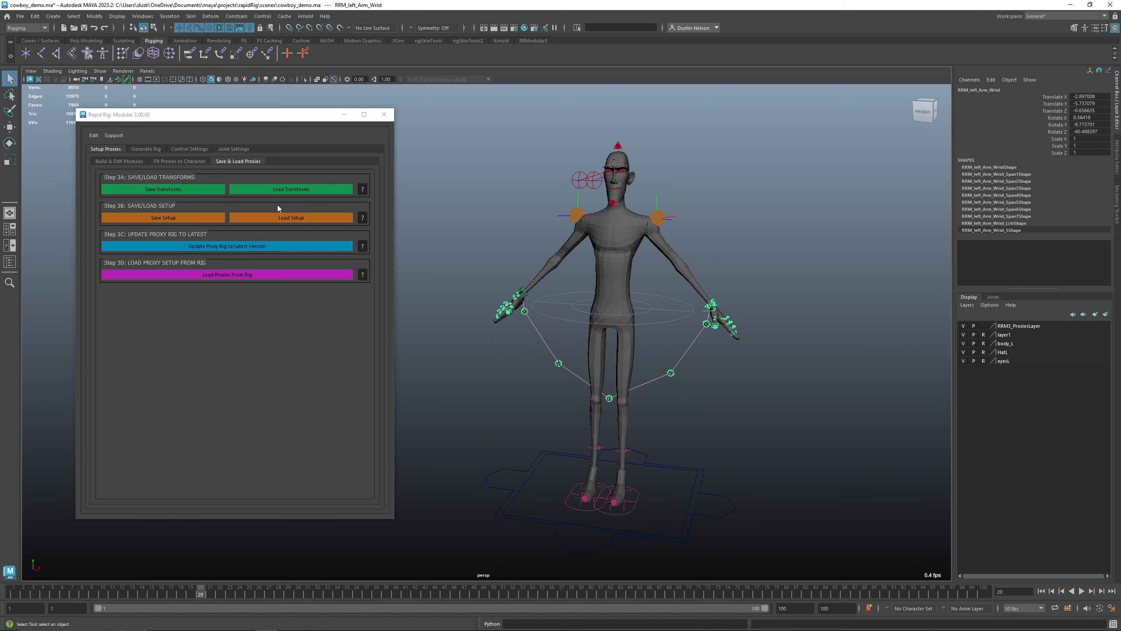
{"action": "left_click", "coordinate": [201, 190]}
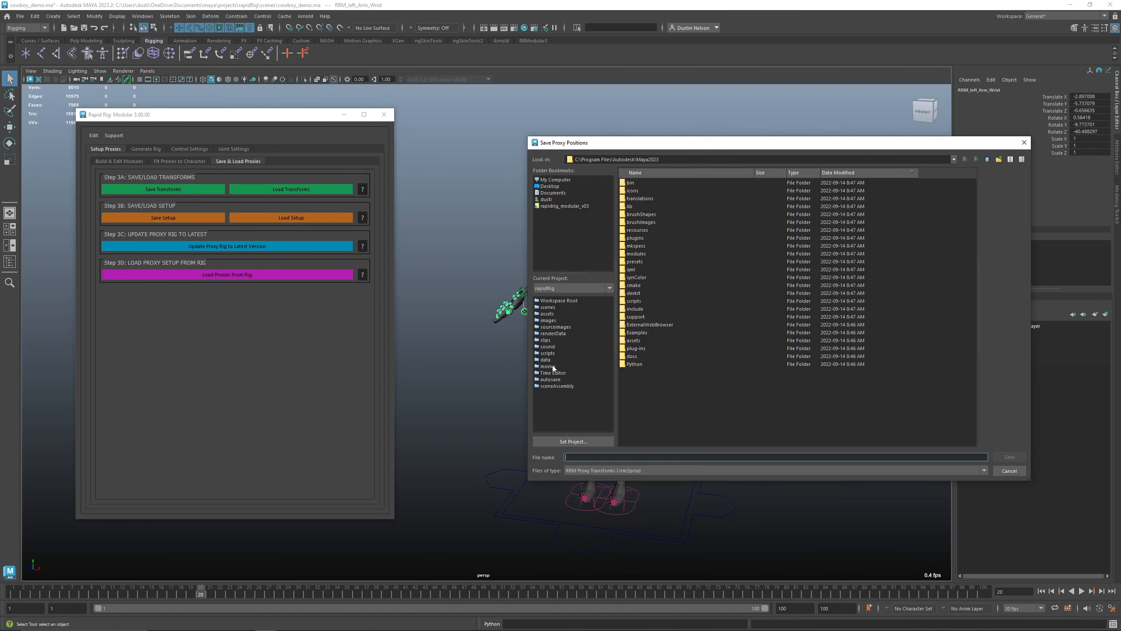
{"action": "left_click", "coordinate": [547, 359]}
{"action": "double_click", "coordinate": [670, 182]}
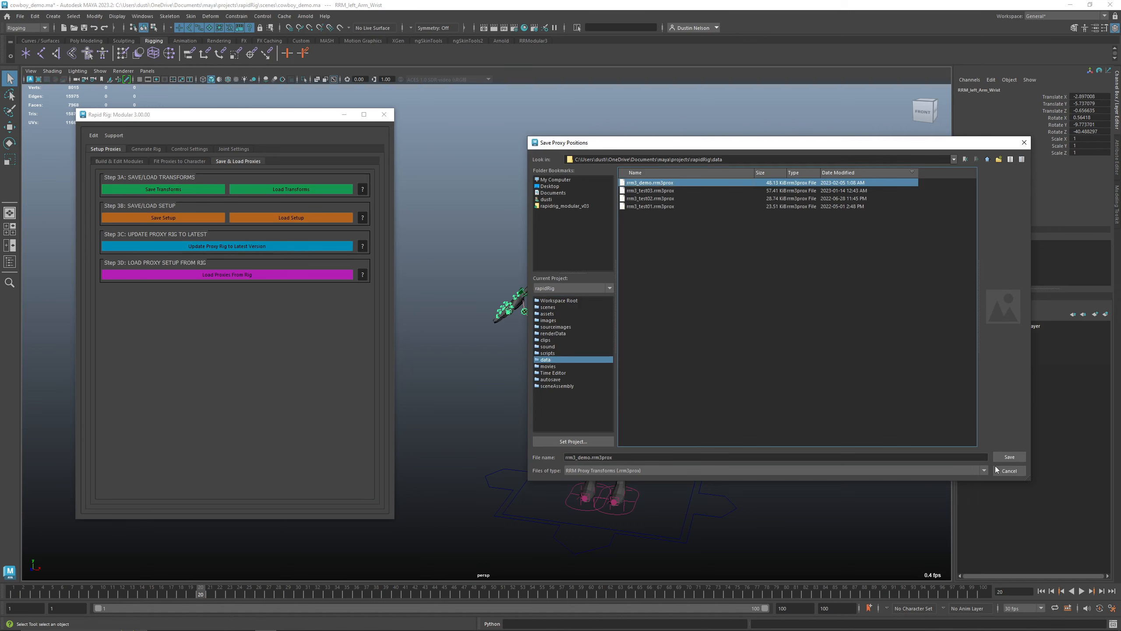
{"action": "left_click", "coordinate": [756, 327]}
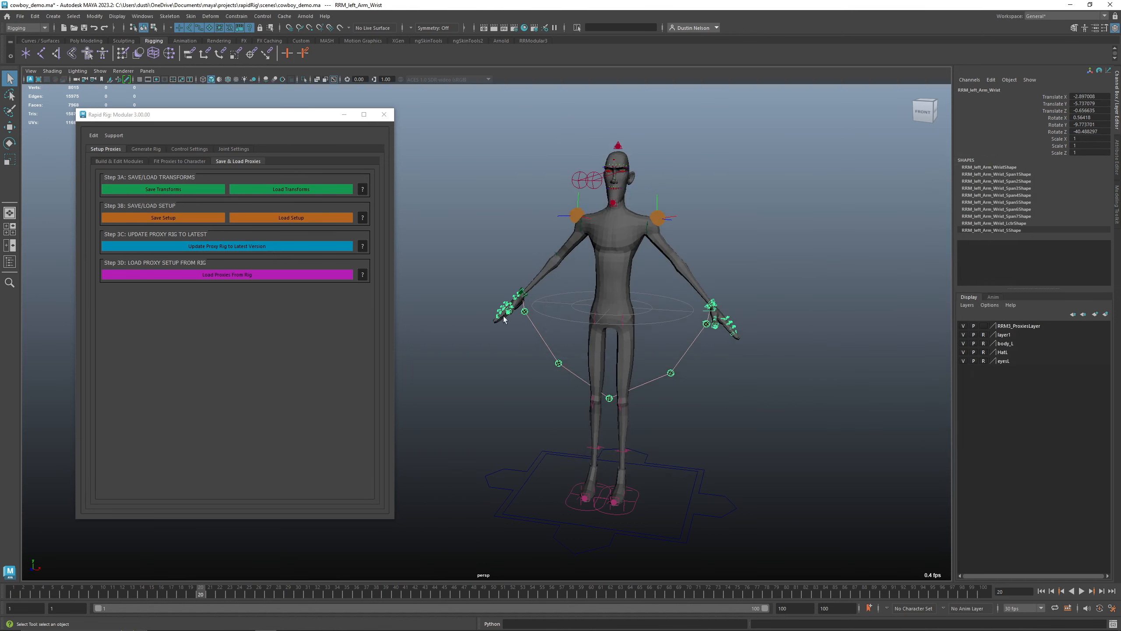
Select the main proxy control and scale the whole proxy rig up
{"action": "left_click", "coordinate": [758, 232]}
{"action": "left_click", "coordinate": [731, 519]}
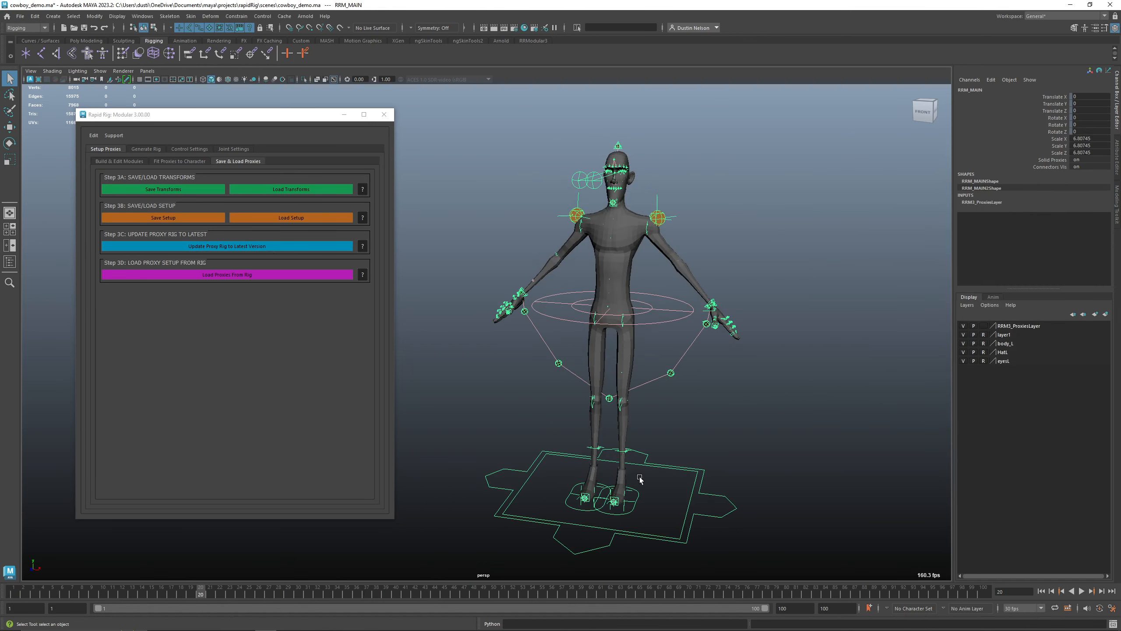
{"action": "key", "text": "r"}
{"action": "left_click_drag", "start_coordinate": [606, 498], "coordinate": [693, 294]}
{"action": "middle_click_drag", "start_coordinate": [693, 293], "coordinate": [705, 326], "text": "alt"}
{"action": "left_click_drag", "start_coordinate": [722, 326], "coordinate": [708, 325], "text": "alt"}
{"action": "left_click_drag", "start_coordinate": [693, 284], "coordinate": [724, 196], "text": "alt"}
Move the left wrist proxy outward and upward
{"action": "left_click", "coordinate": [661, 284]}
{"action": "key", "text": "w"}
{"action": "left_click_drag", "start_coordinate": [668, 250], "coordinate": [719, 259], "text": "alt"}
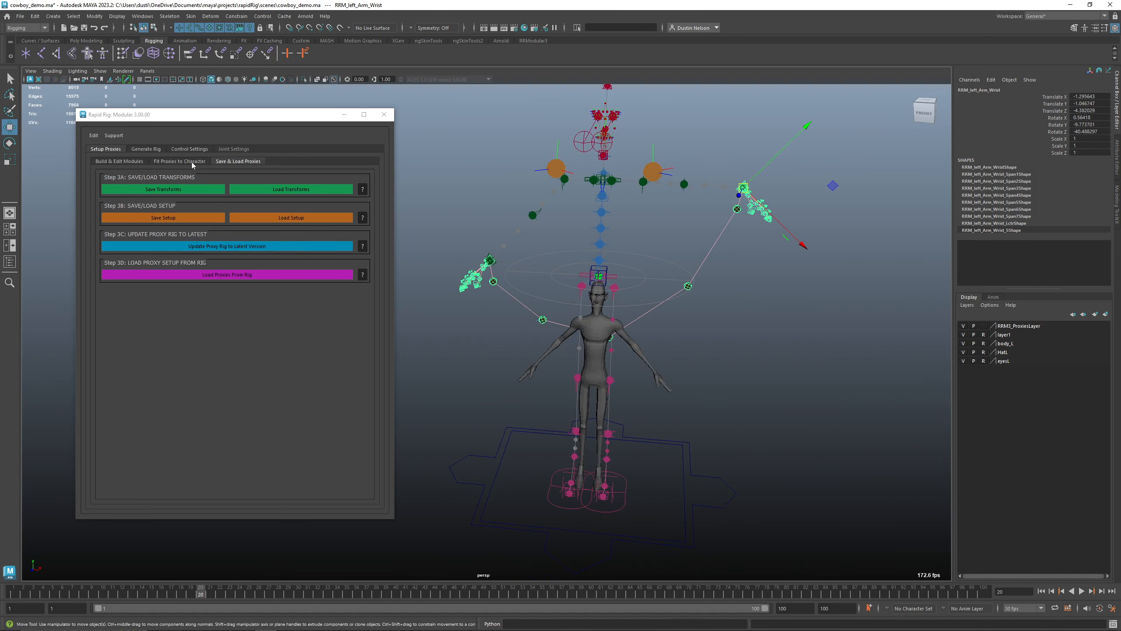
Mirror all proxy modules from left to right
{"action": "left_click", "coordinate": [146, 149]}
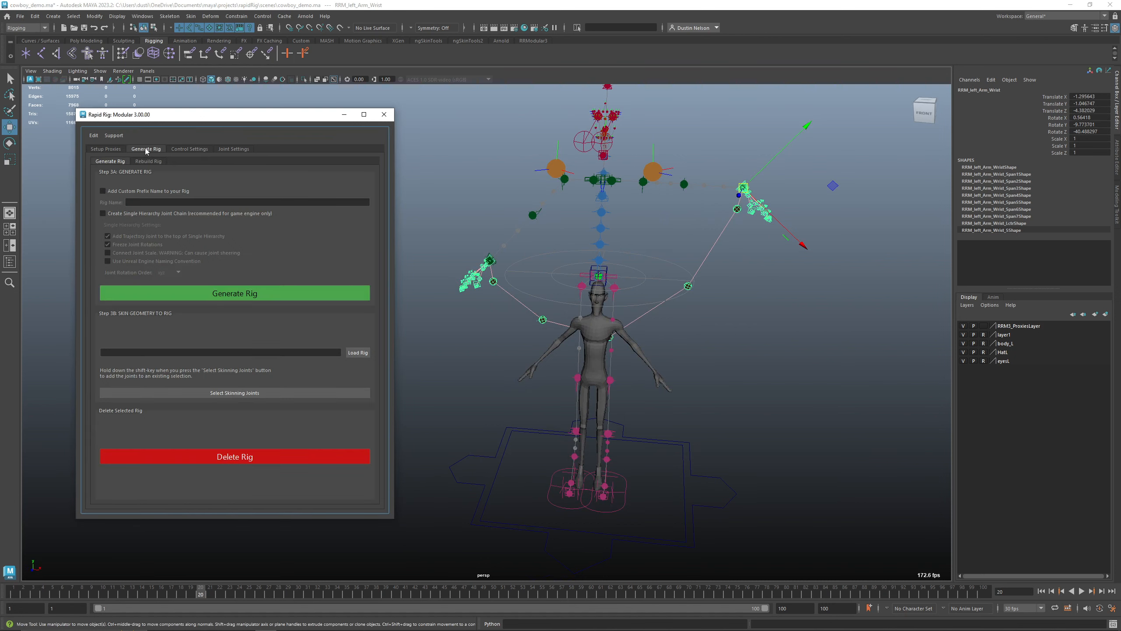
{"action": "left_click", "coordinate": [114, 149]}
{"action": "left_click", "coordinate": [238, 161]}
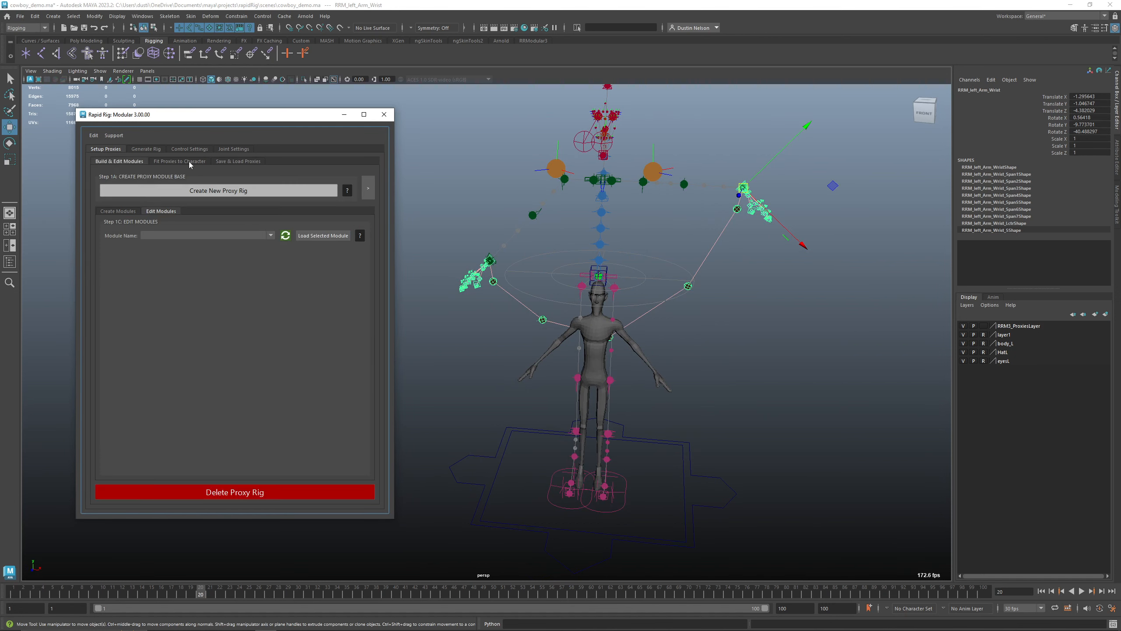
{"action": "left_click", "coordinate": [180, 161]}
{"action": "left_click", "coordinate": [306, 345]}
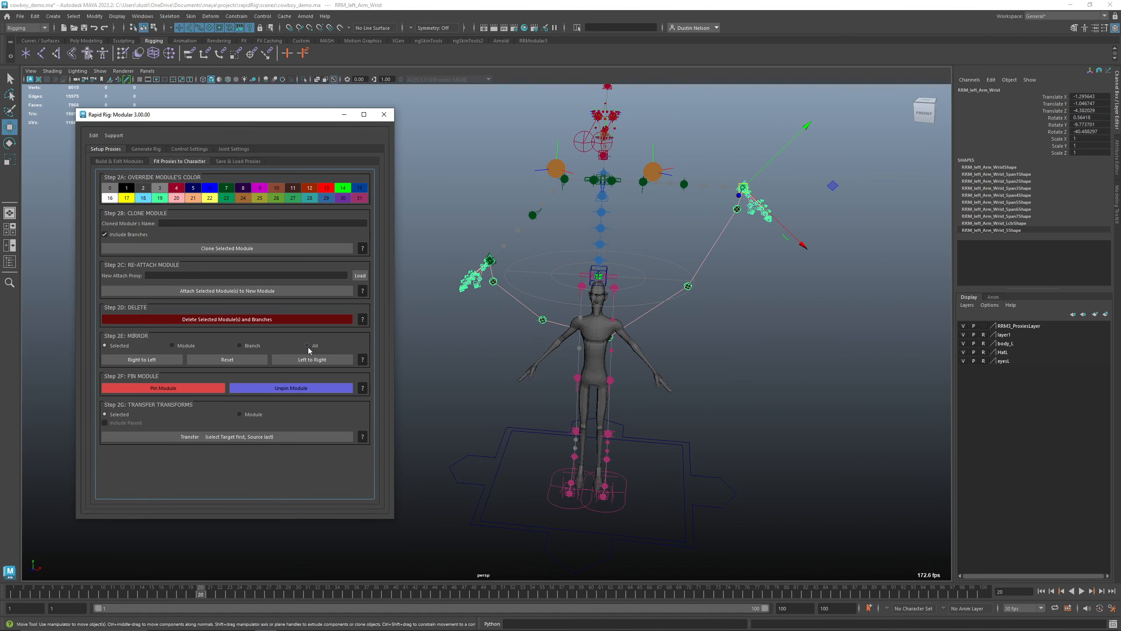
{"action": "left_click", "coordinate": [312, 360]}
With the middle spine proxy selected, create a mirrored pair of auxiliary modules named Aux
{"action": "left_click_drag", "start_coordinate": [691, 345], "coordinate": [658, 332], "text": "alt"}
{"action": "right_click_drag", "start_coordinate": [657, 332], "coordinate": [620, 325], "text": "alt"}
{"action": "left_click_drag", "start_coordinate": [619, 325], "coordinate": [617, 282], "text": "alt"}
{"action": "left_click", "coordinate": [566, 241]}
{"action": "key", "text": "f"}
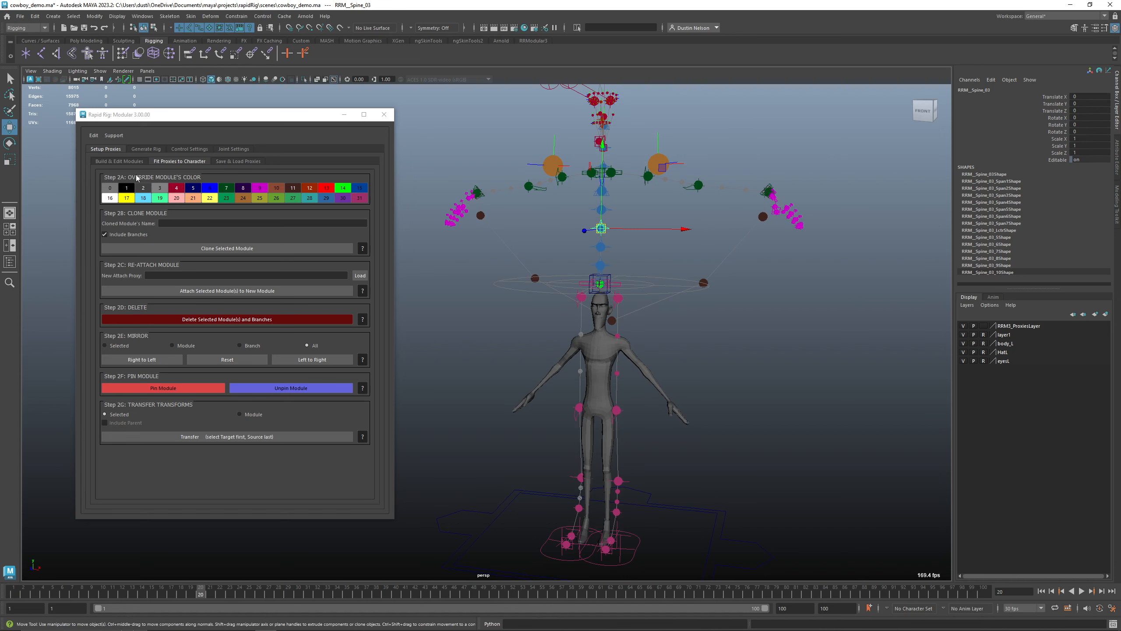
{"action": "left_click", "coordinate": [127, 161]}
{"action": "left_click", "coordinate": [218, 234]}
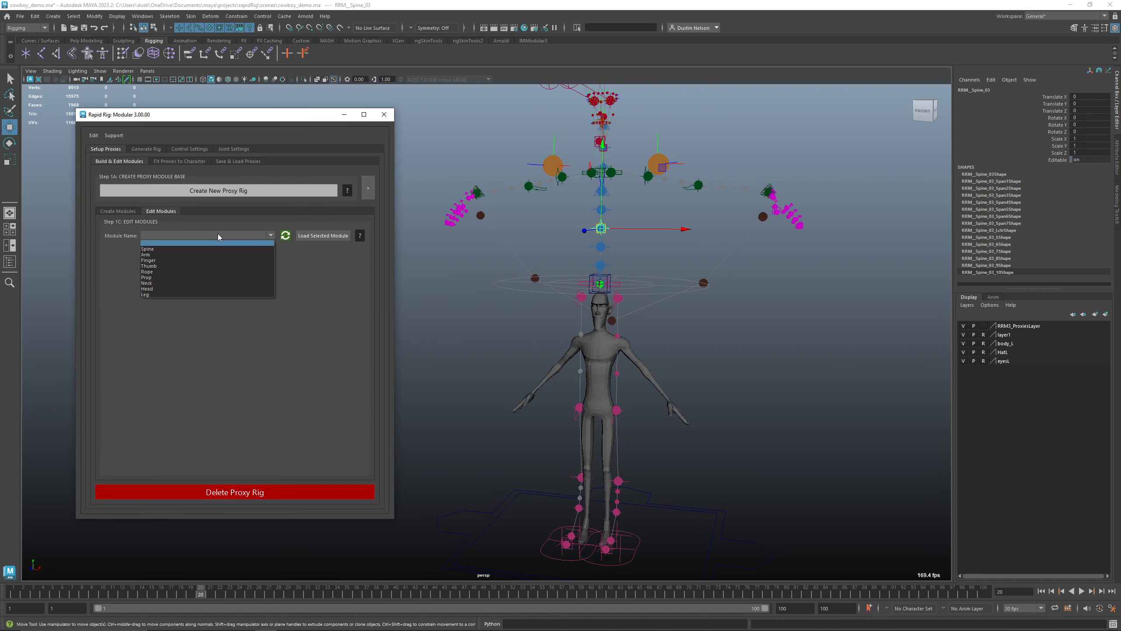
{"action": "left_click", "coordinate": [326, 286]}
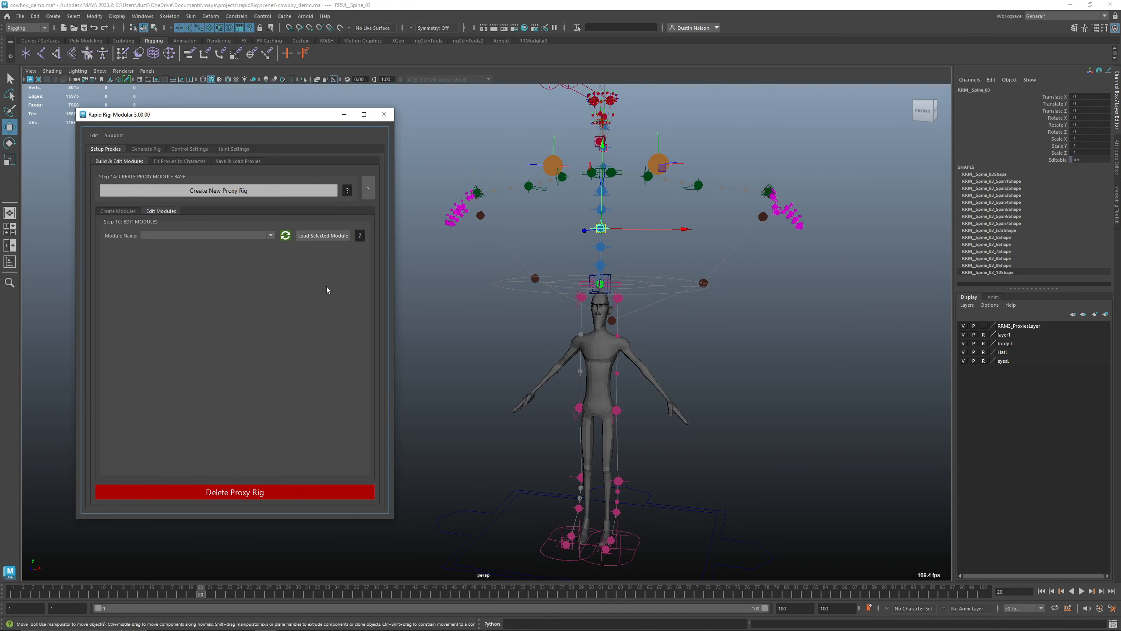
{"action": "left_click", "coordinate": [124, 212]}
{"action": "left_click", "coordinate": [321, 274]}
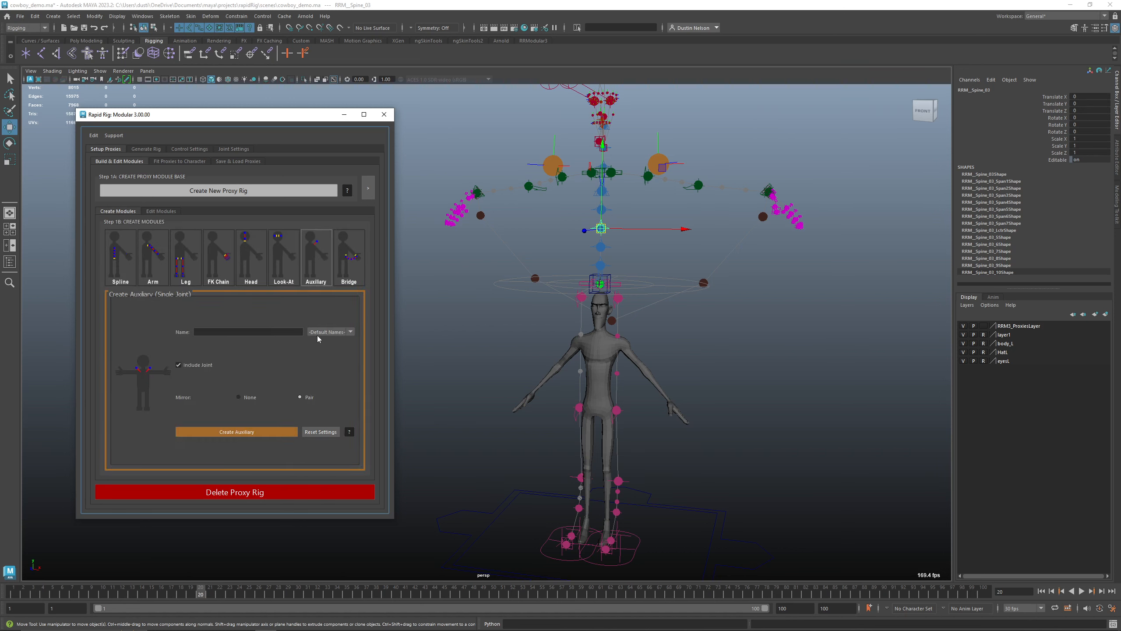
{"action": "left_click", "coordinate": [321, 333]}
{"action": "left_click", "coordinate": [321, 342]}
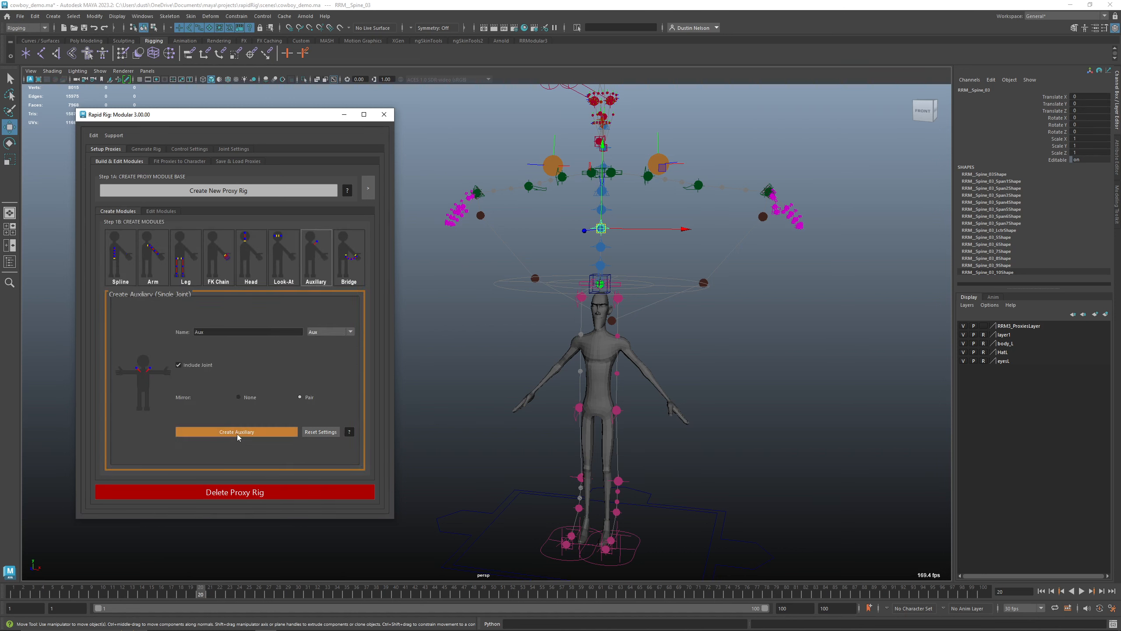
{"action": "left_click", "coordinate": [236, 431]}
Load the saved proxy transforms from rrm3_demo.rrm3prox
{"action": "left_click", "coordinate": [654, 246]}
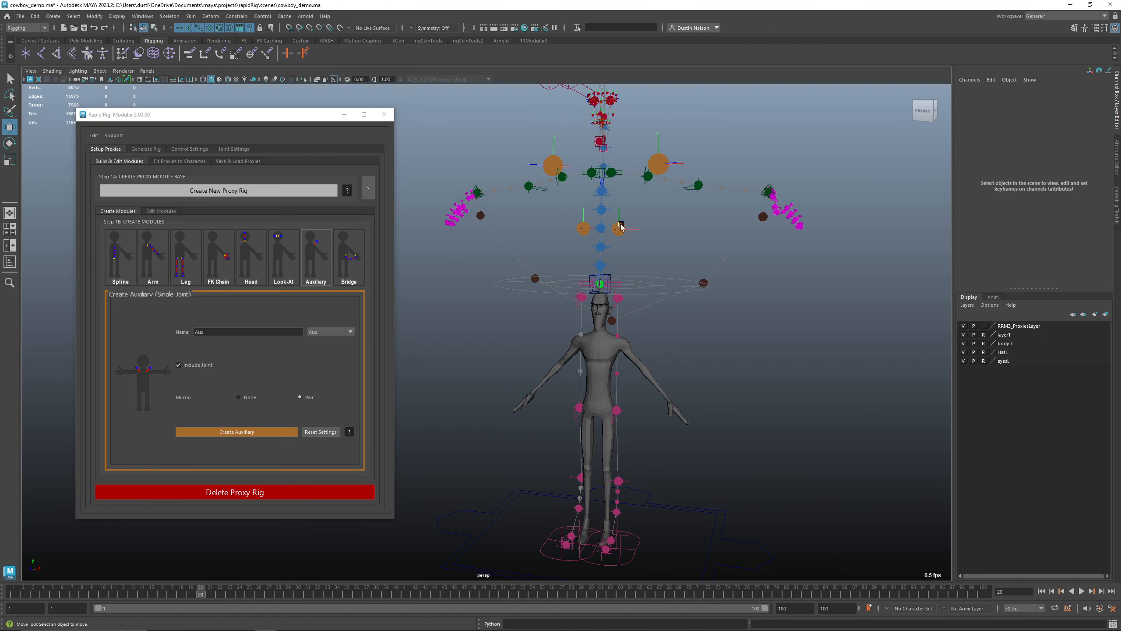
{"action": "left_click", "coordinate": [618, 232]}
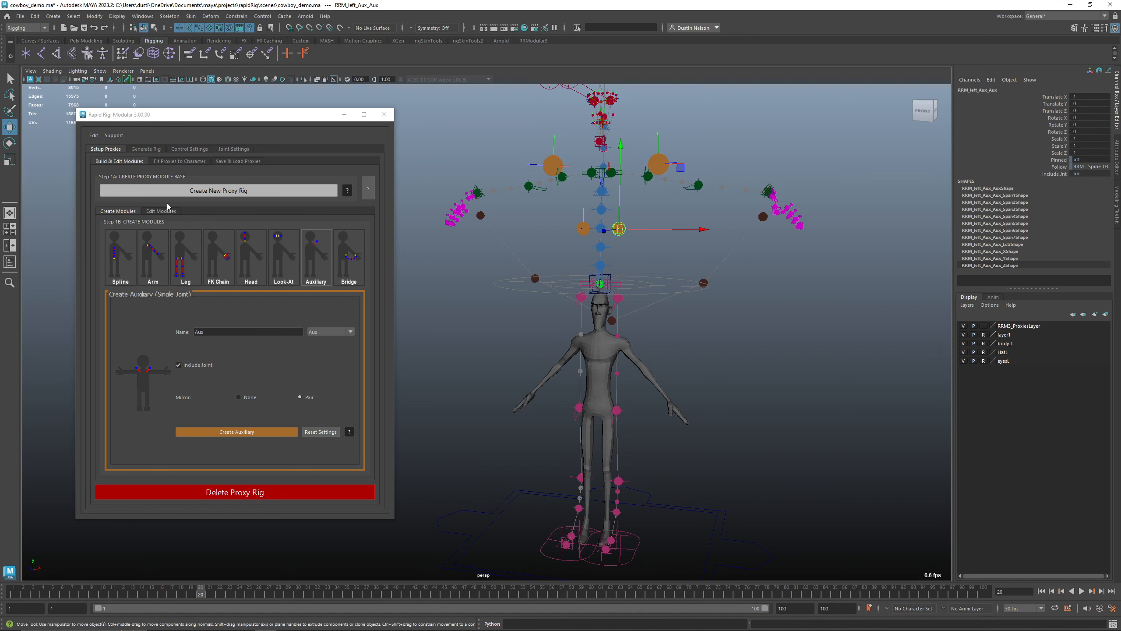
{"action": "left_click", "coordinate": [238, 161]}
{"action": "left_click", "coordinate": [290, 191]}
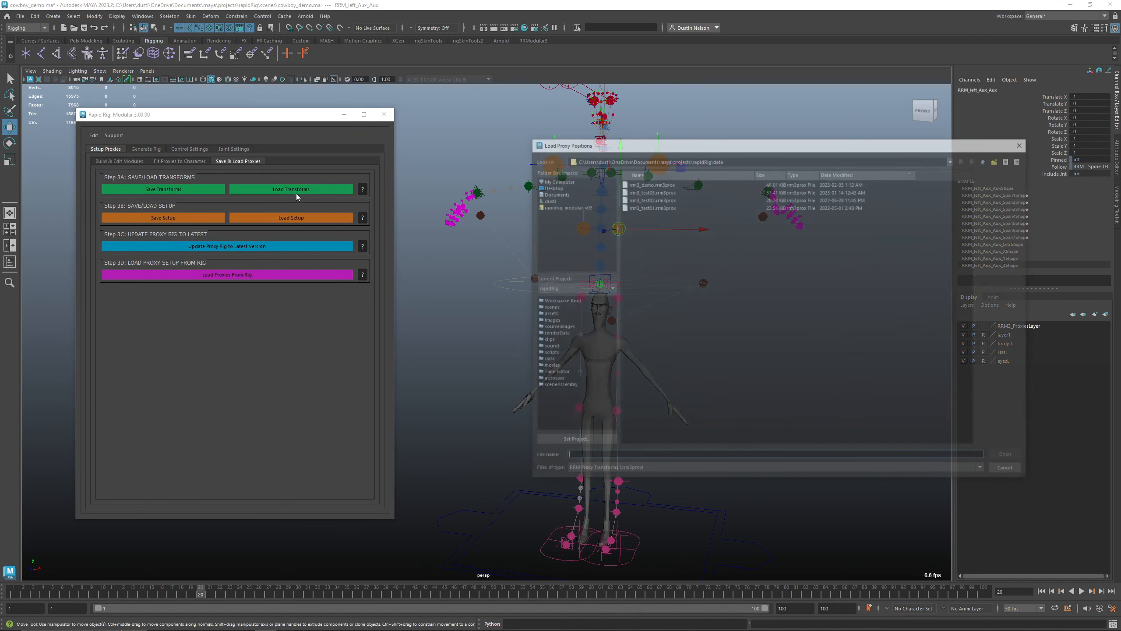
{"action": "double_click", "coordinate": [661, 182]}
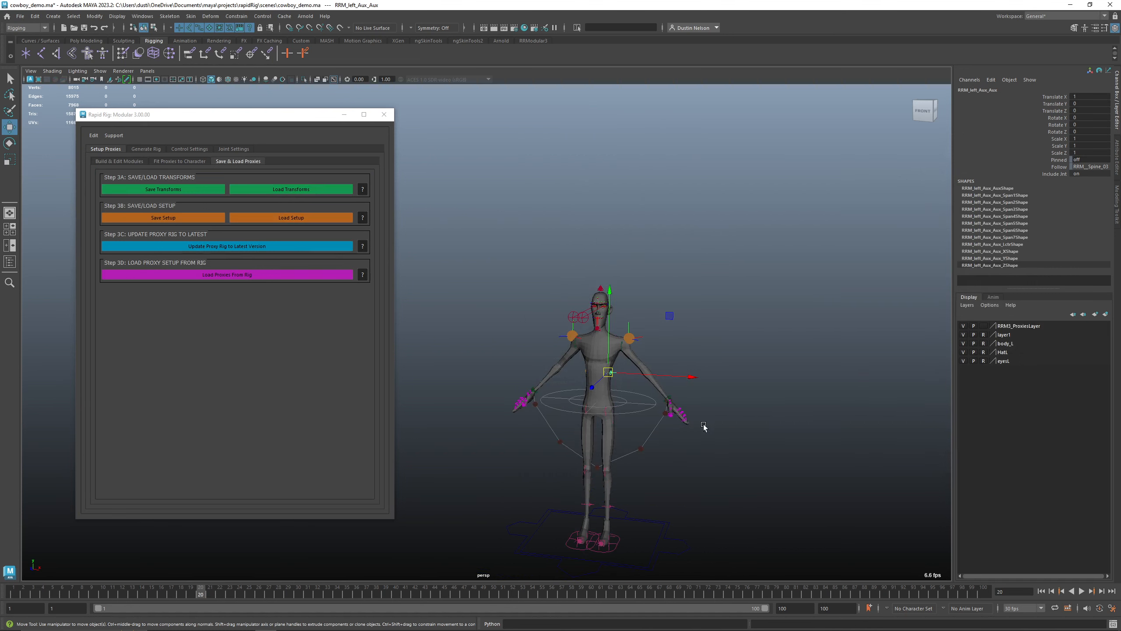
Inspect the restored proxies against the character mesh in wireframe and shaded display
{"action": "scroll", "coordinate": [672, 382], "scroll_direction": "up", "scroll_amount": 5}
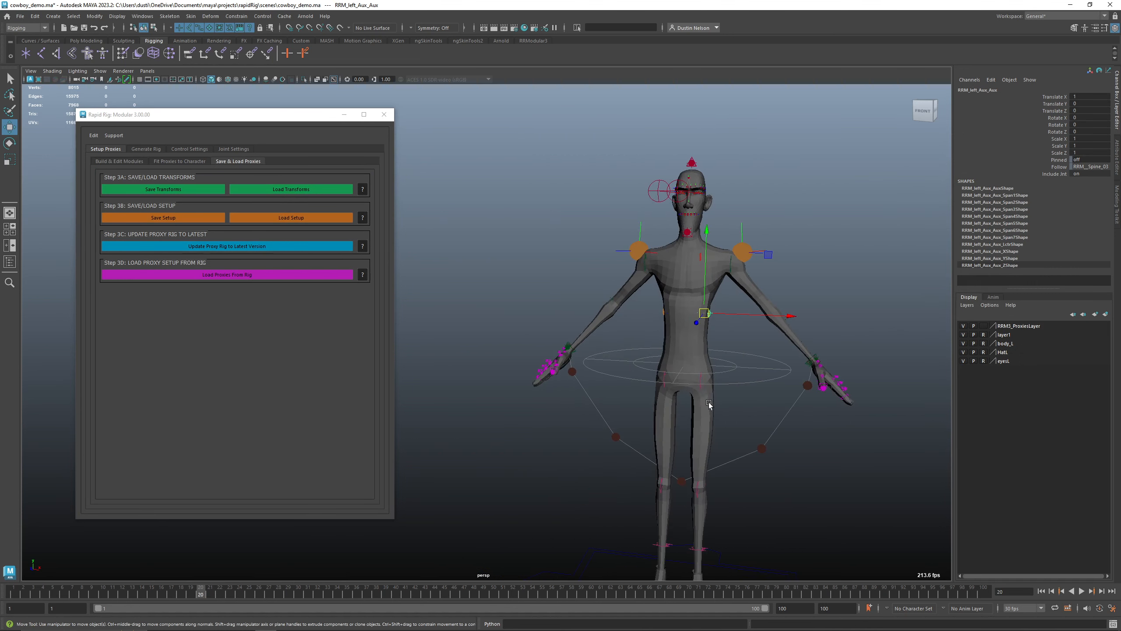
{"action": "key", "text": "4"}
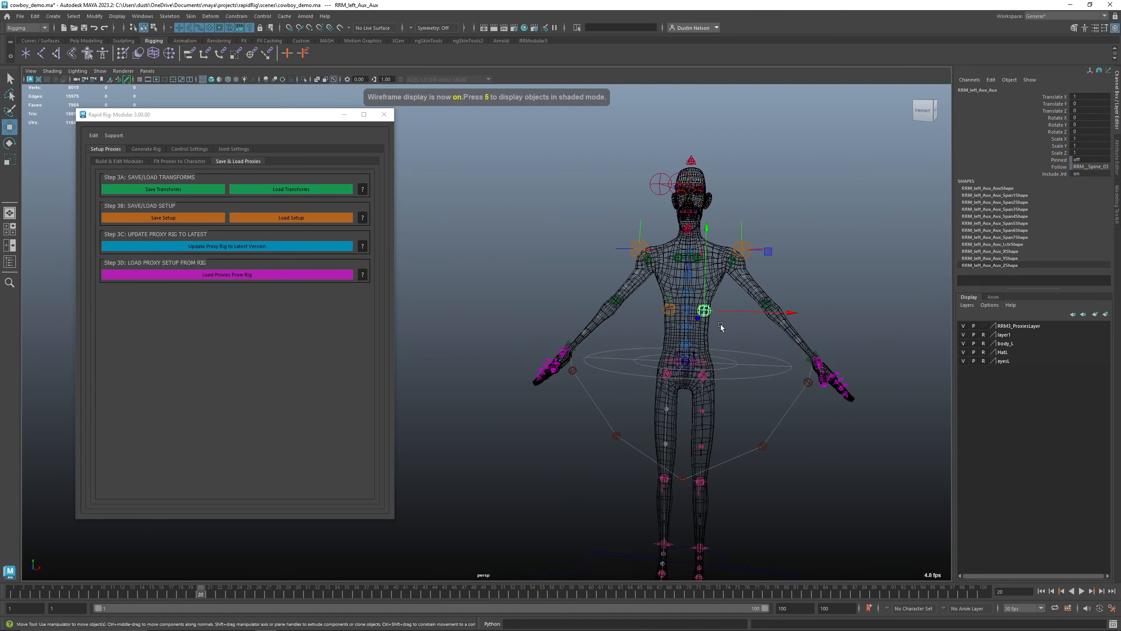
{"action": "key", "text": "5"}
{"action": "left_click_drag", "start_coordinate": [760, 321], "coordinate": [757, 261], "text": "alt"}
{"action": "left_click", "coordinate": [758, 262]}
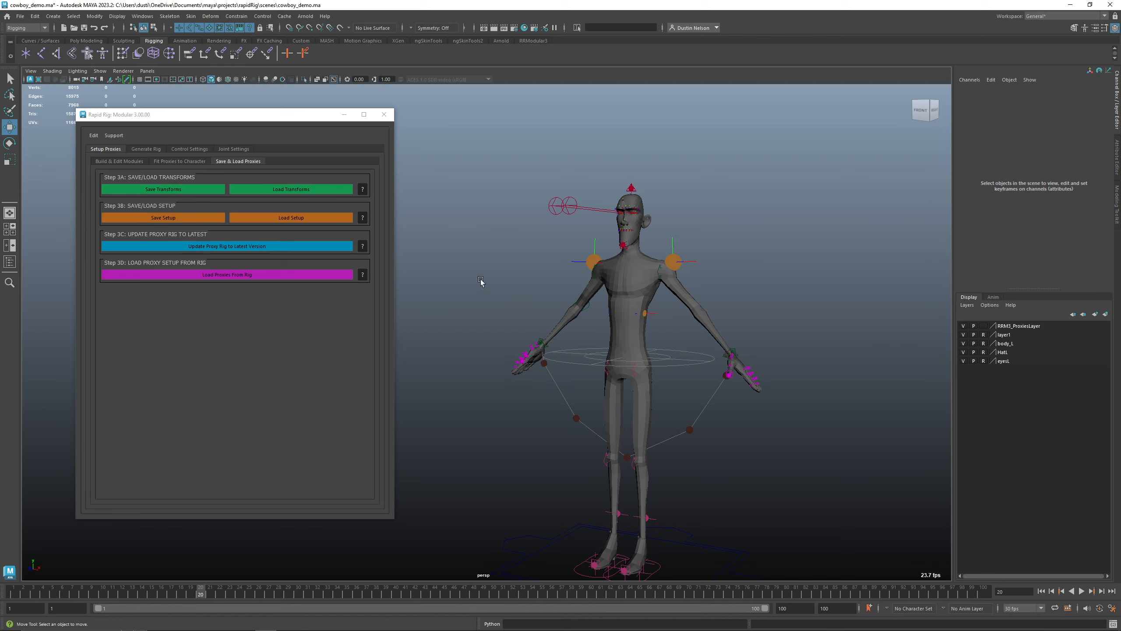
Save the proxy setup as rrm3_demo_cowboy2.rrm3stp
{"action": "left_click_drag", "start_coordinate": [256, 119], "coordinate": [266, 120]}
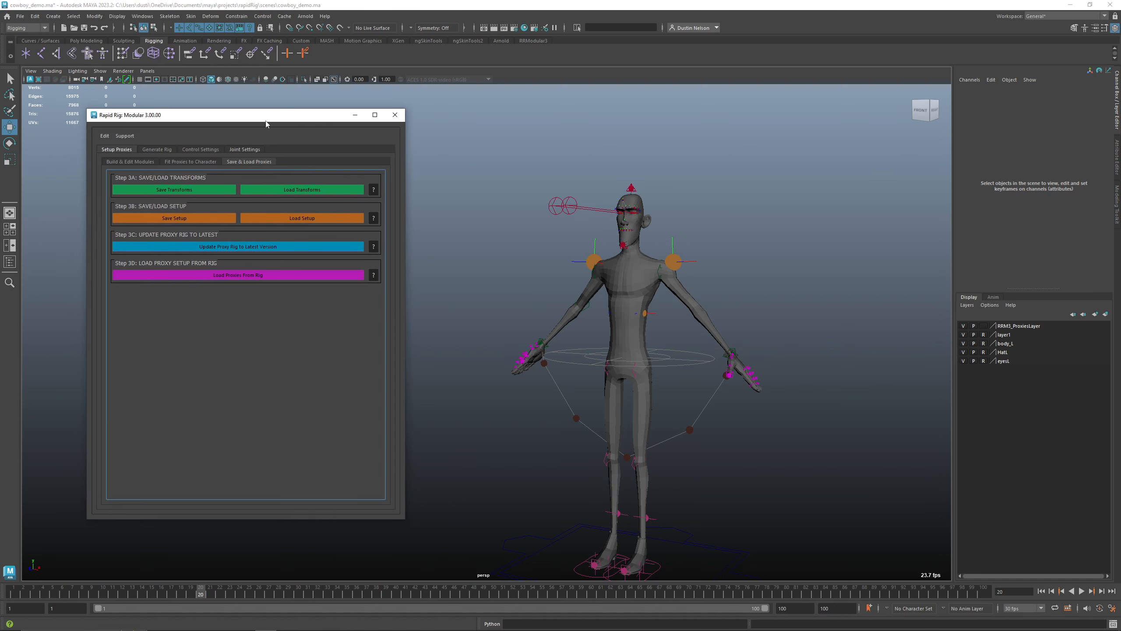
{"action": "left_click", "coordinate": [219, 218]}
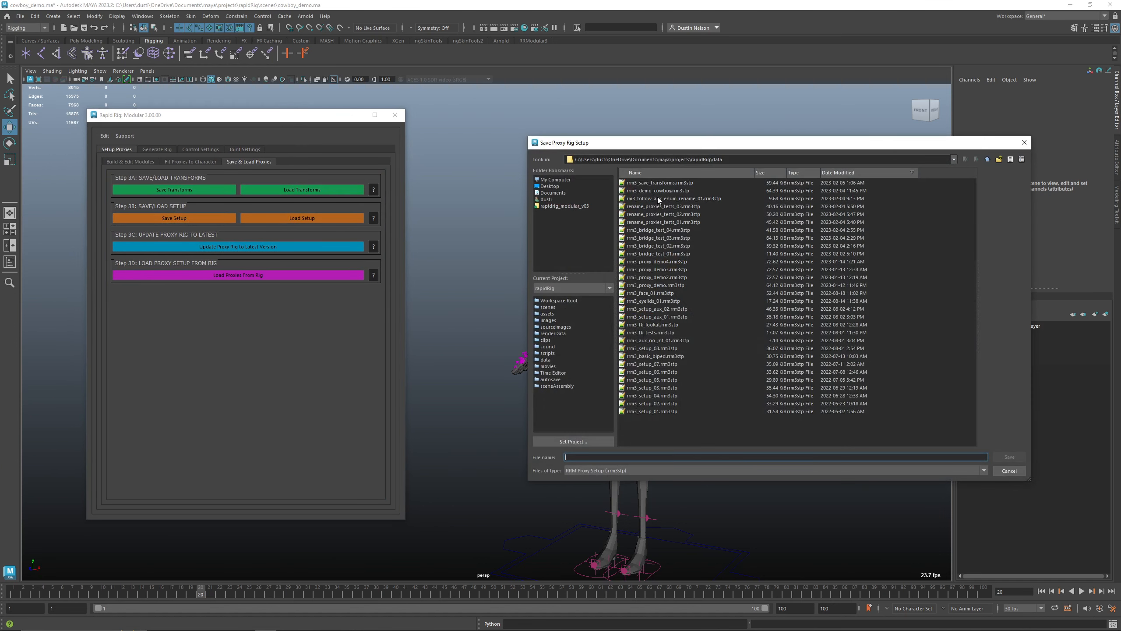
{"action": "left_click", "coordinate": [667, 190]}
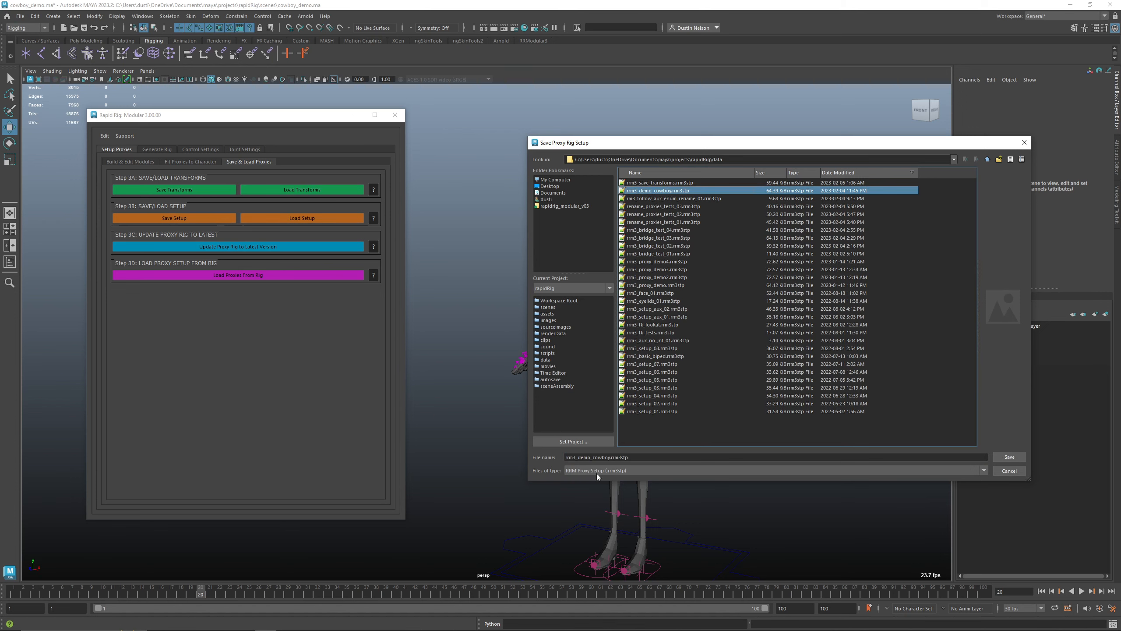
{"action": "left_click", "coordinate": [613, 457]}
{"action": "type", "text": "2"}
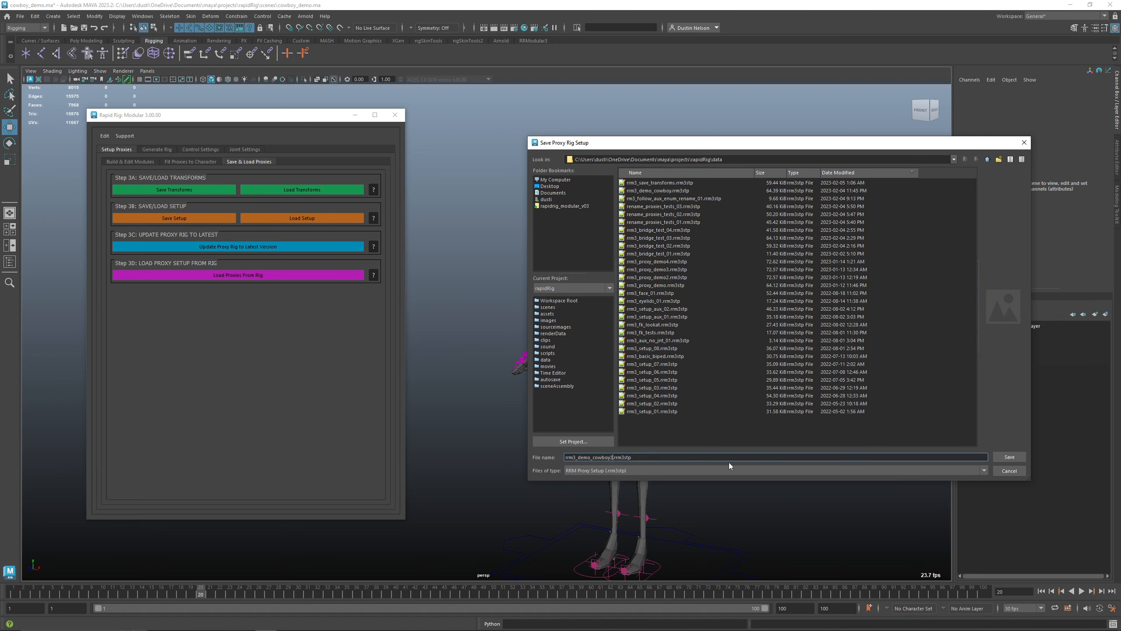
{"action": "left_click", "coordinate": [999, 456]}
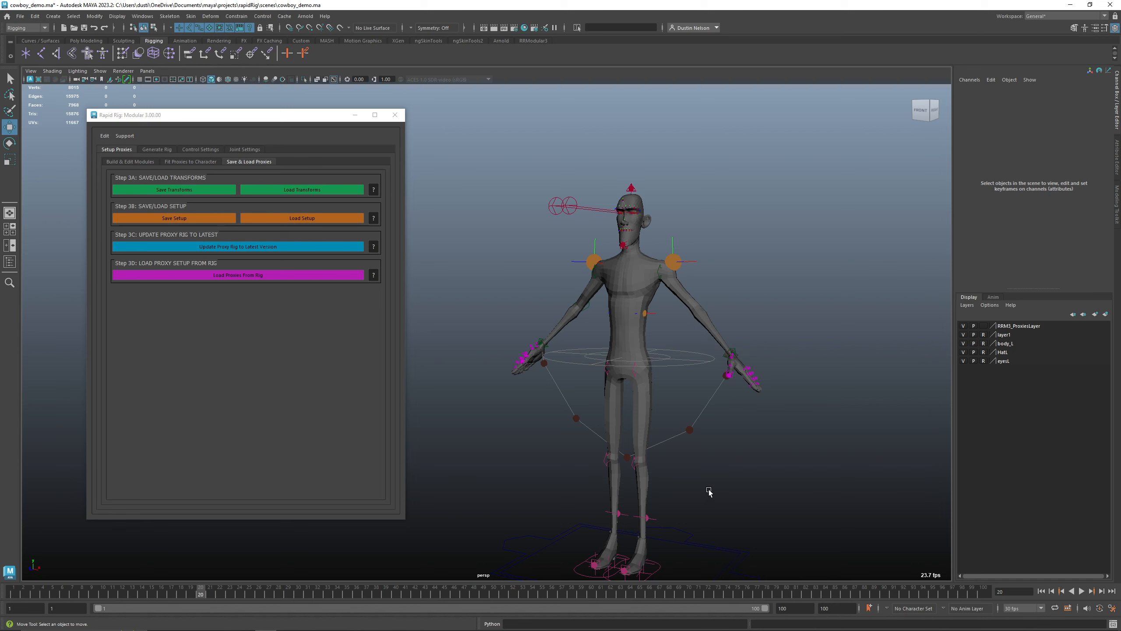
Load the proxy setup rrm3_demo_cowboy2.rrm3stp, deleting the existing proxies first
{"action": "left_click_drag", "start_coordinate": [725, 445], "coordinate": [724, 450], "text": "alt"}
{"action": "middle_click_drag", "start_coordinate": [724, 449], "coordinate": [728, 387], "text": "alt"}
{"action": "left_click", "coordinate": [734, 497]}
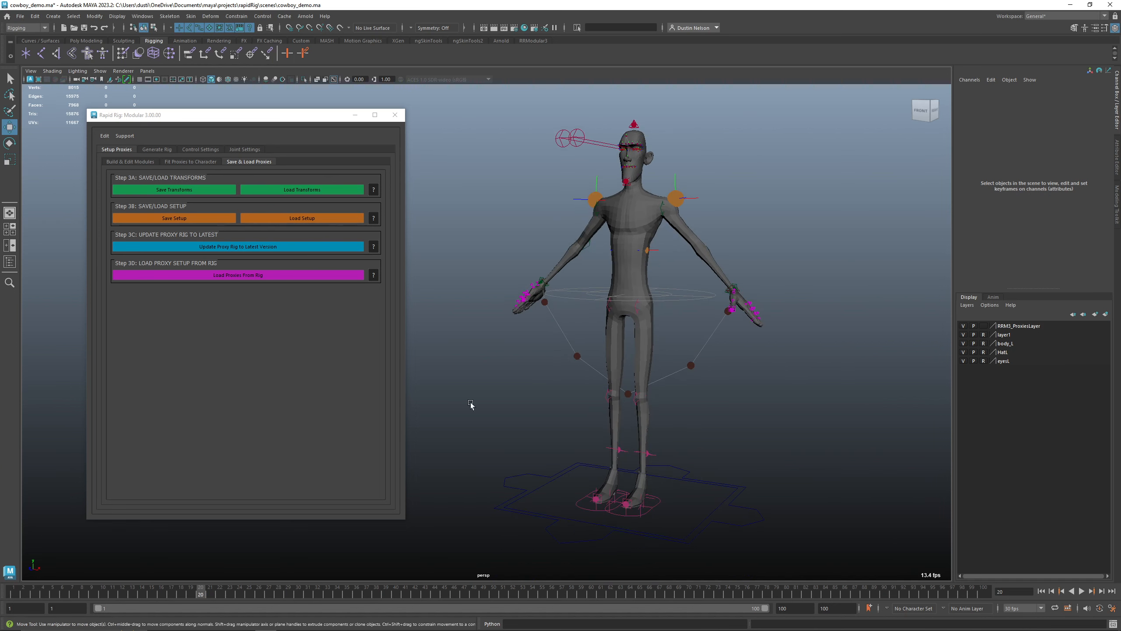
{"action": "left_click", "coordinate": [137, 161]}
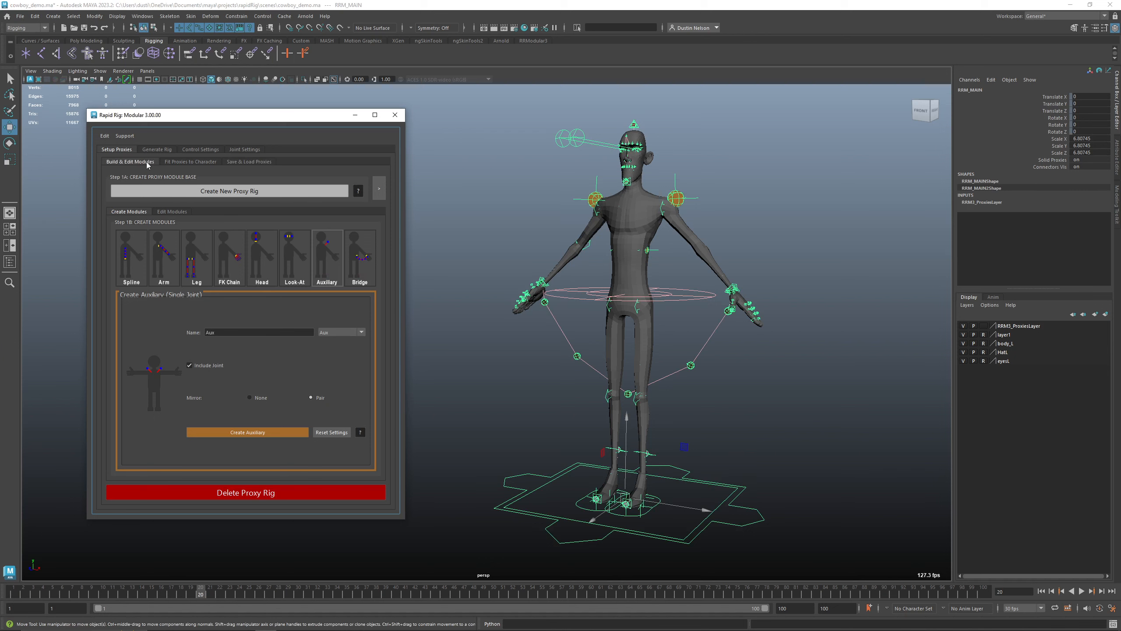
{"action": "left_click", "coordinate": [250, 162]}
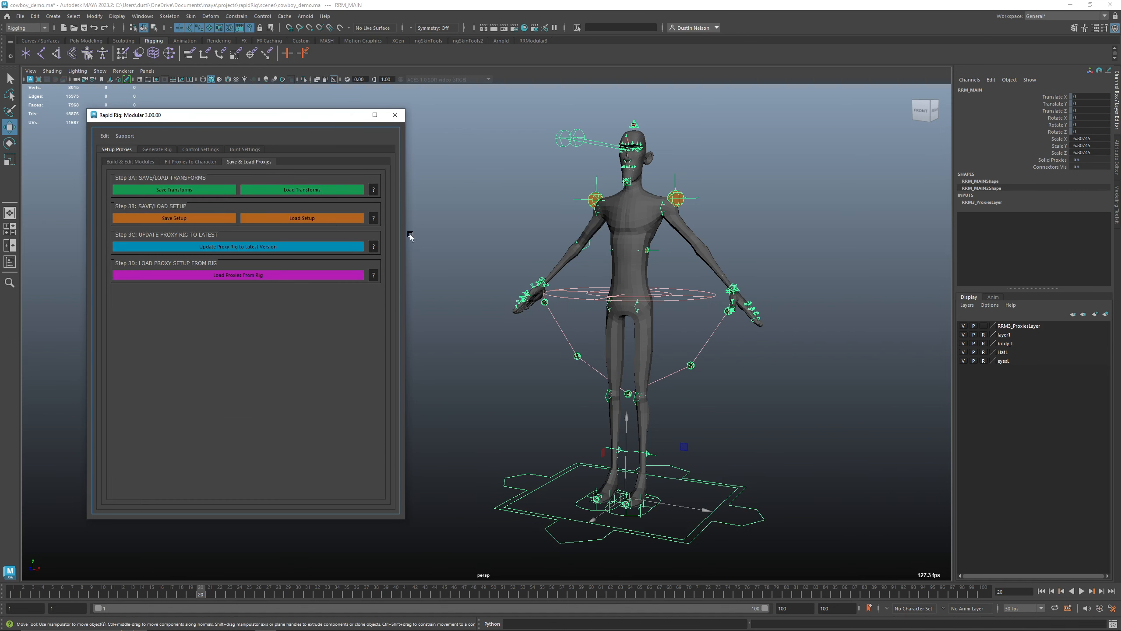
{"action": "left_click", "coordinate": [333, 218]}
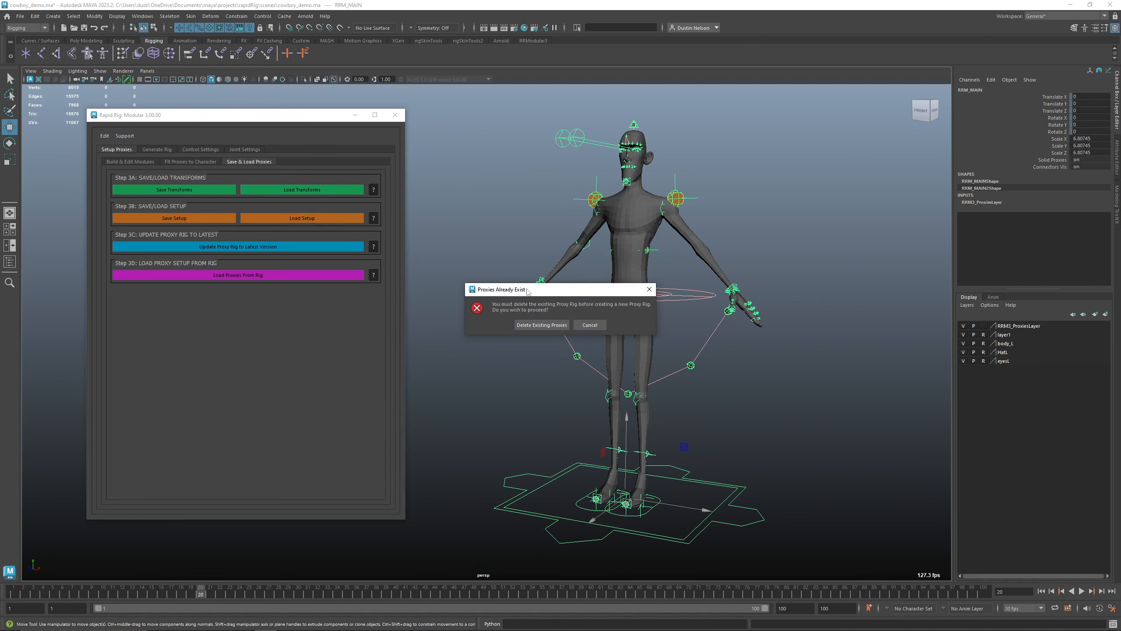
{"action": "left_click", "coordinate": [557, 325]}
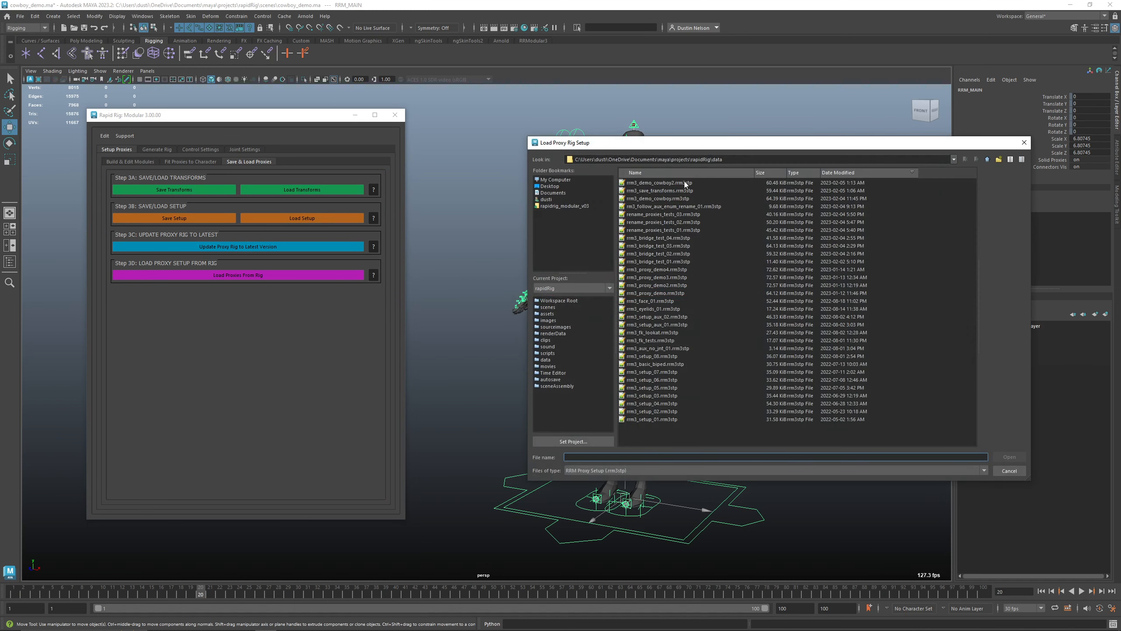
{"action": "left_click", "coordinate": [685, 183]}
{"action": "left_click", "coordinate": [1009, 458]}
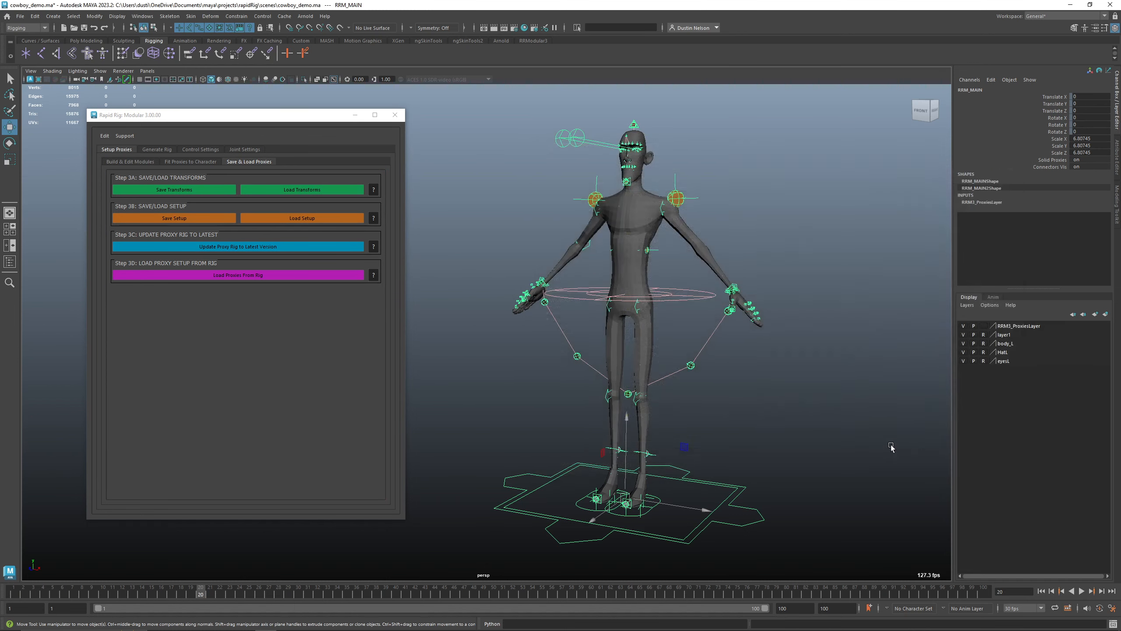
Delete the entire proxy rig
{"action": "left_click", "coordinate": [745, 491]}
{"action": "left_click", "coordinate": [130, 162]}
{"action": "left_click", "coordinate": [281, 492]}
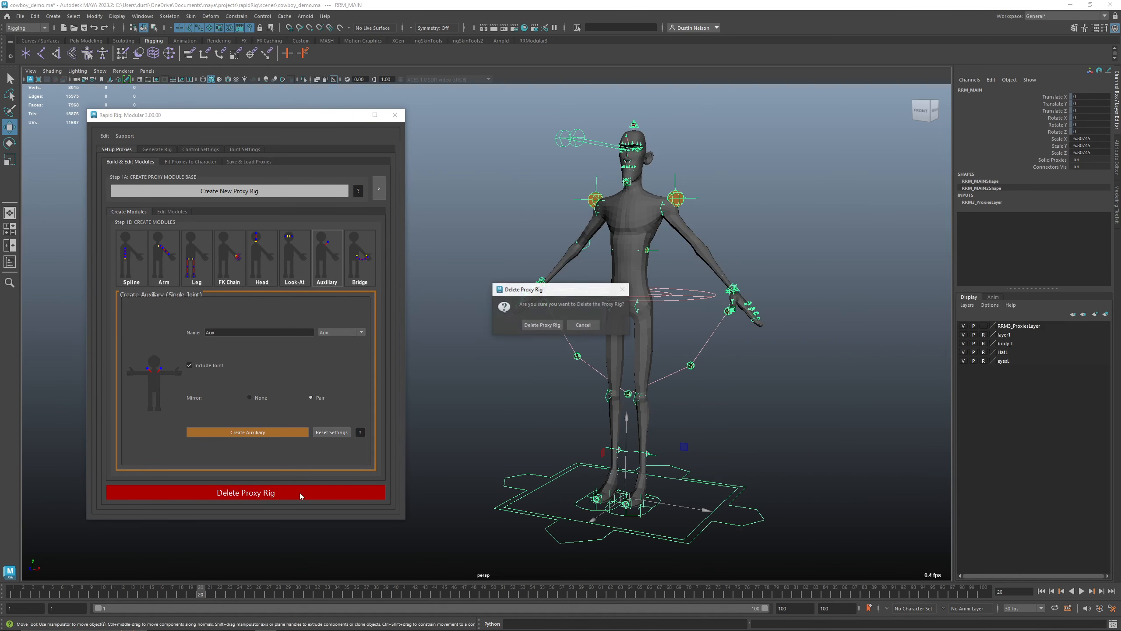
{"action": "left_click", "coordinate": [550, 324]}
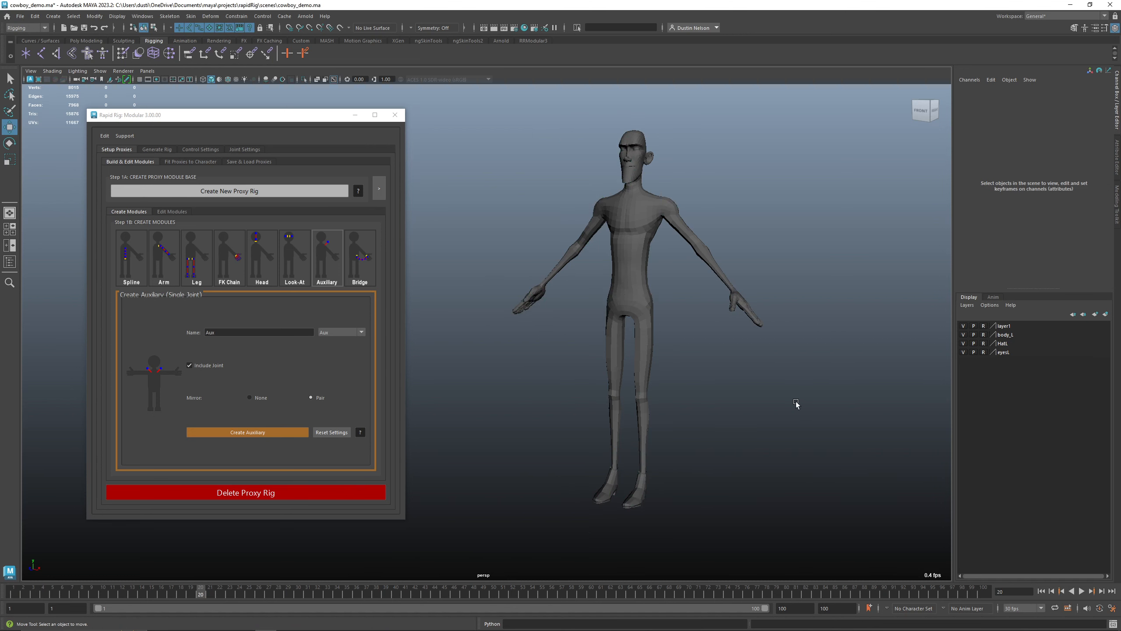
{"action": "left_click", "coordinate": [183, 212]}
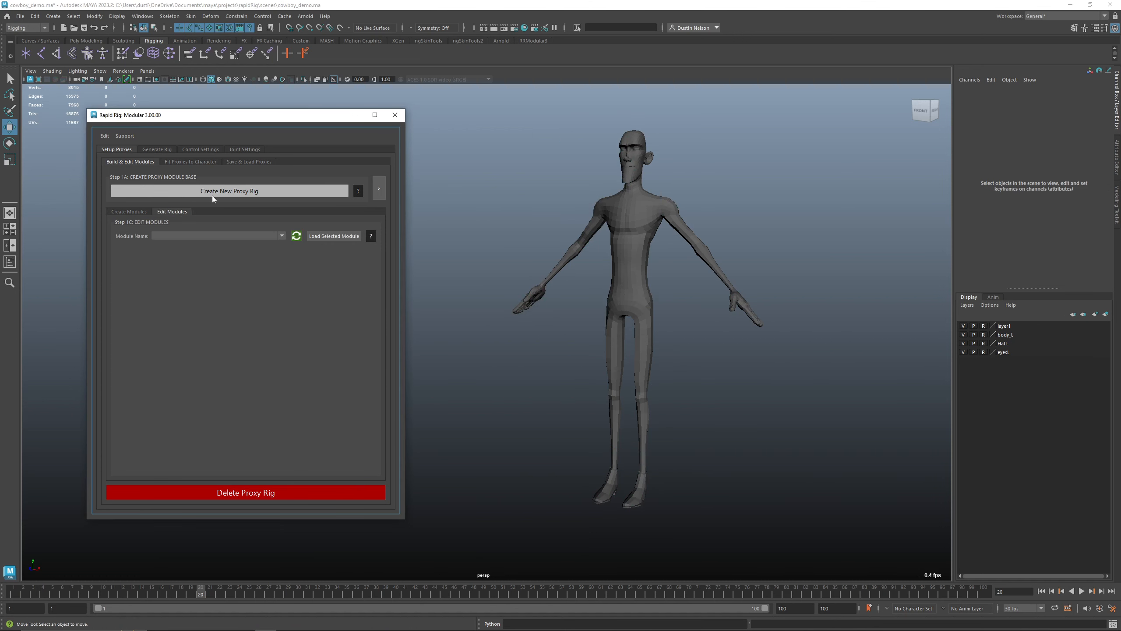
Load a saved proxy setup file to recreate the proxies on the character
{"action": "left_click", "coordinate": [241, 162]}
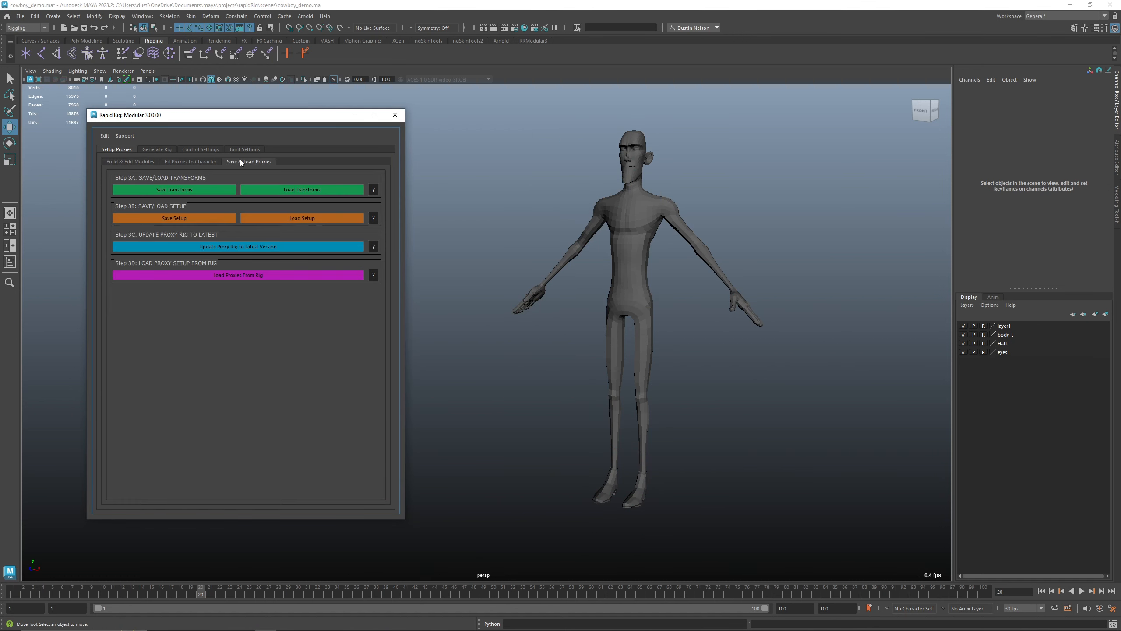
{"action": "left_click", "coordinate": [323, 219]}
{"action": "double_click", "coordinate": [686, 181]}
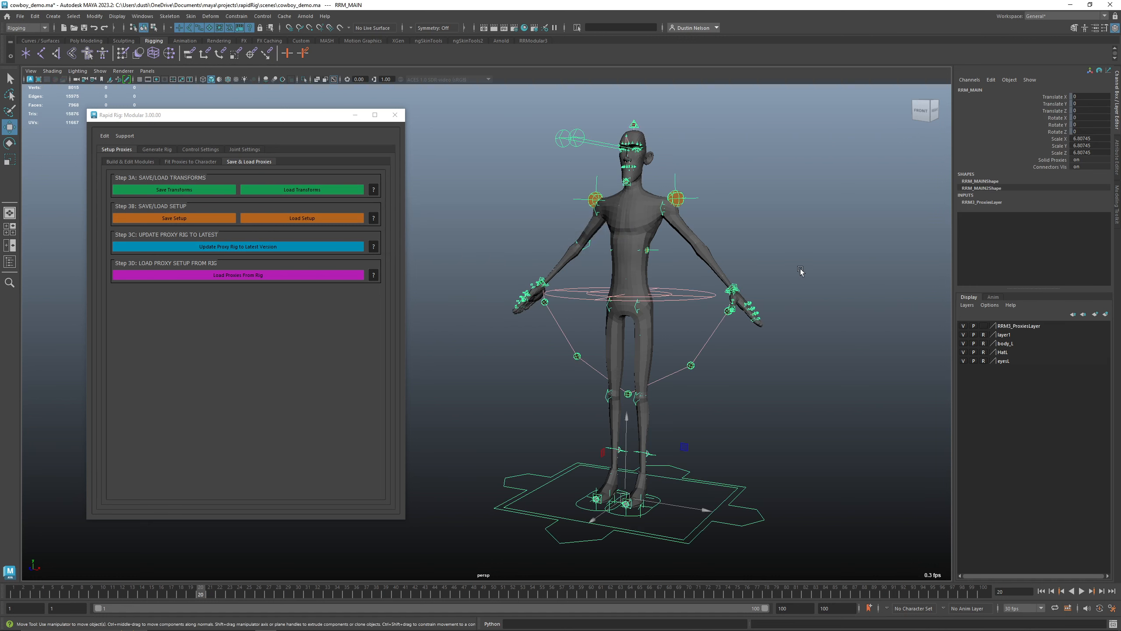
{"action": "left_click", "coordinate": [733, 367]}
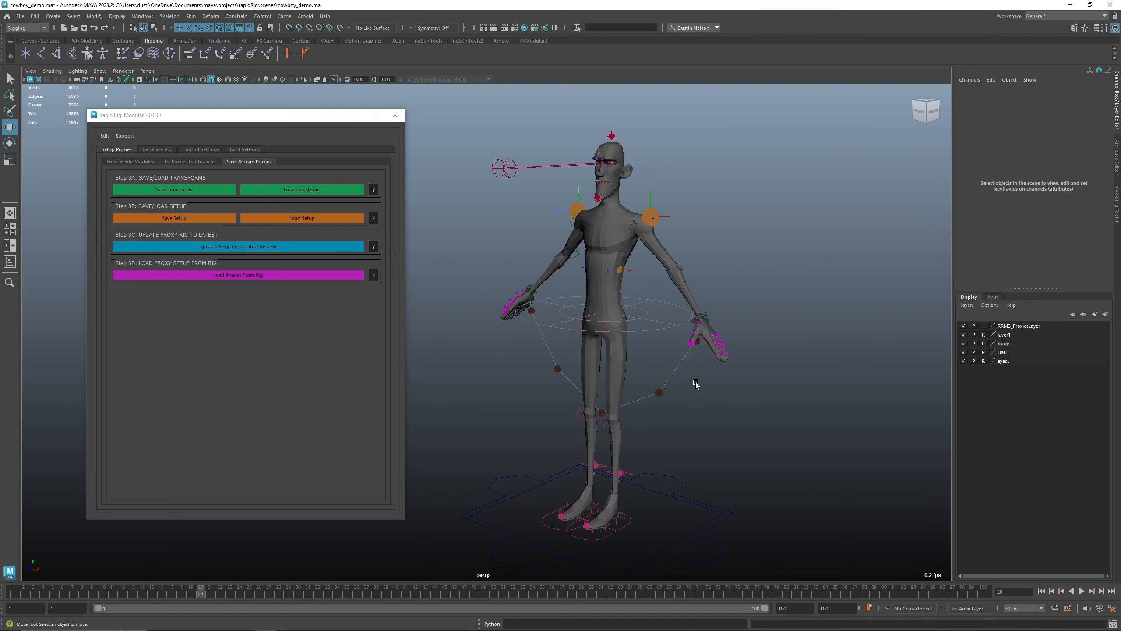
{"action": "left_click_drag", "start_coordinate": [696, 383], "coordinate": [660, 382], "text": "alt"}
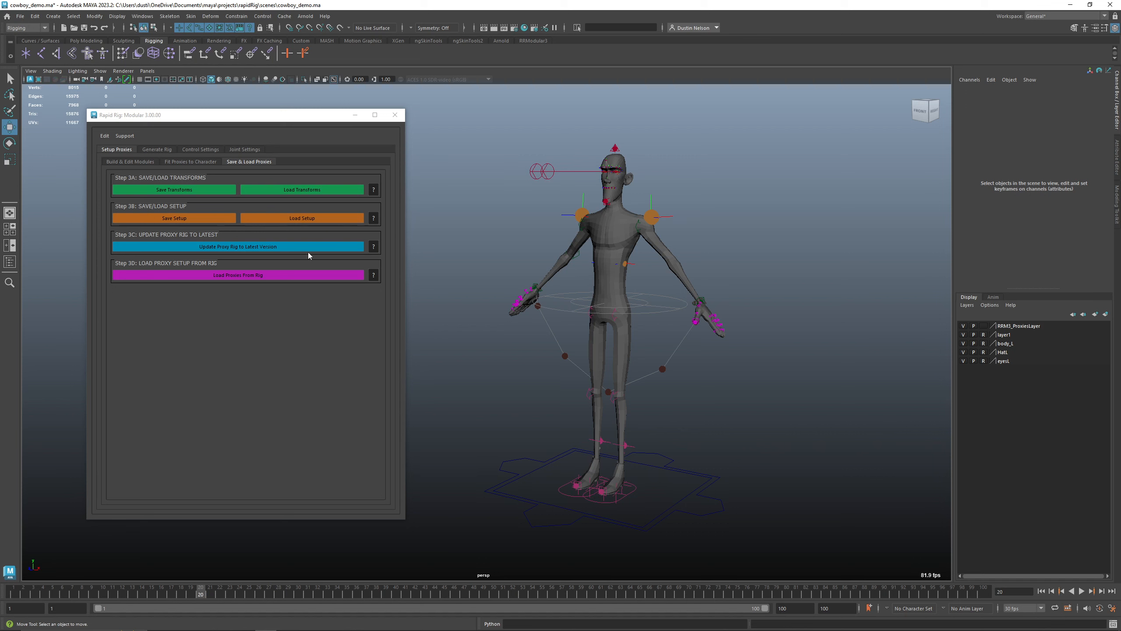
{"action": "left_click_drag", "start_coordinate": [259, 115], "coordinate": [250, 118]}
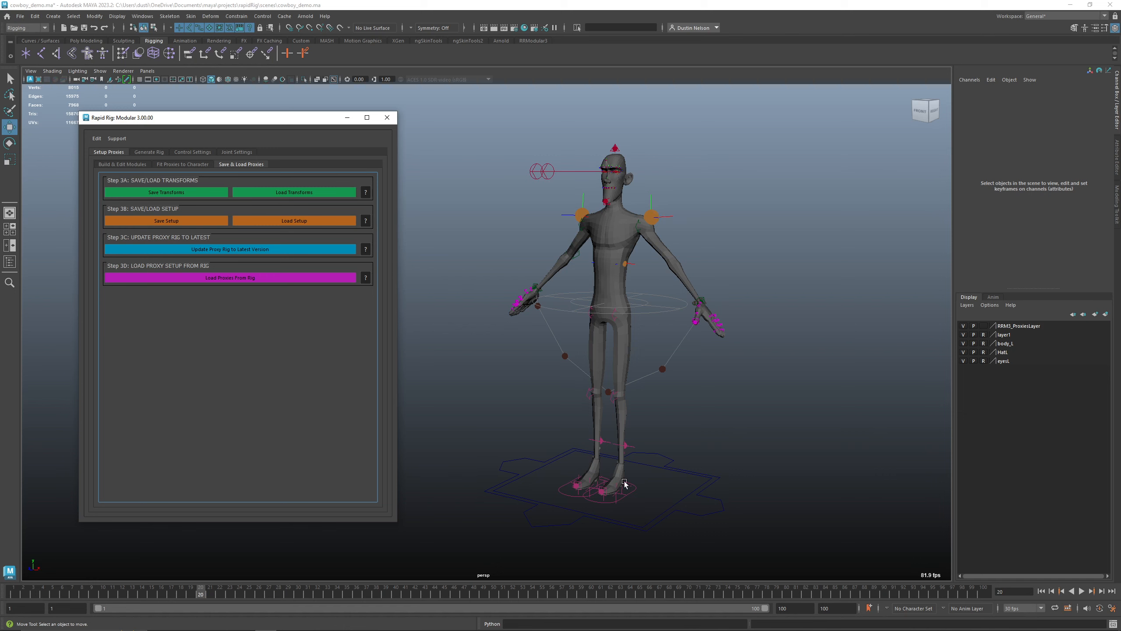
Update the proxy rig to the latest version
{"action": "left_click", "coordinate": [321, 251]}
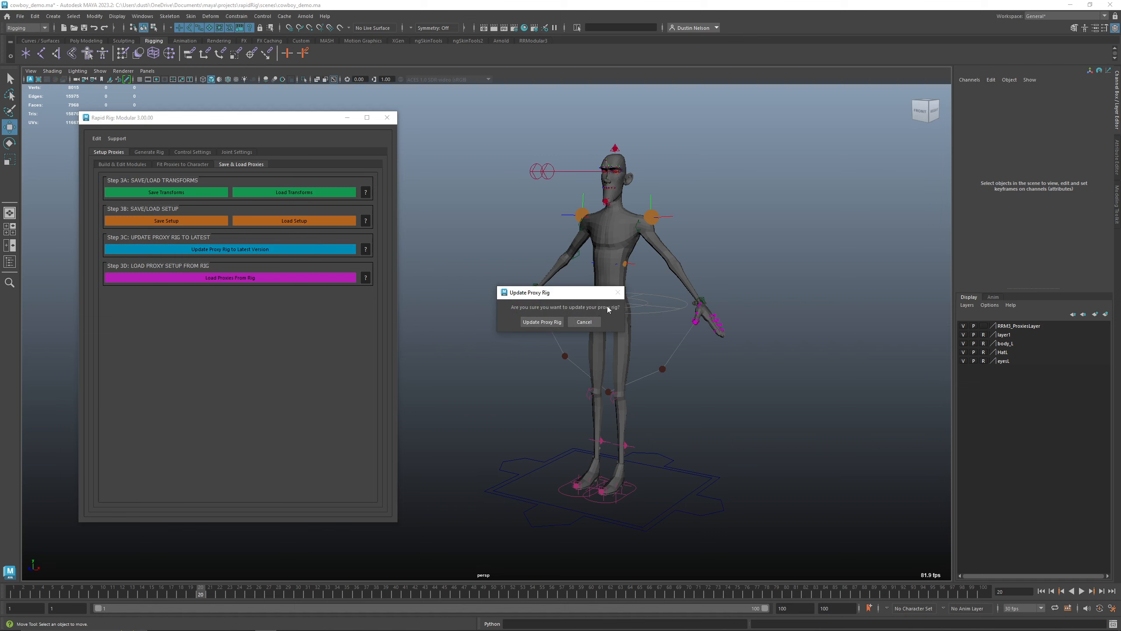
{"action": "left_click", "coordinate": [553, 324]}
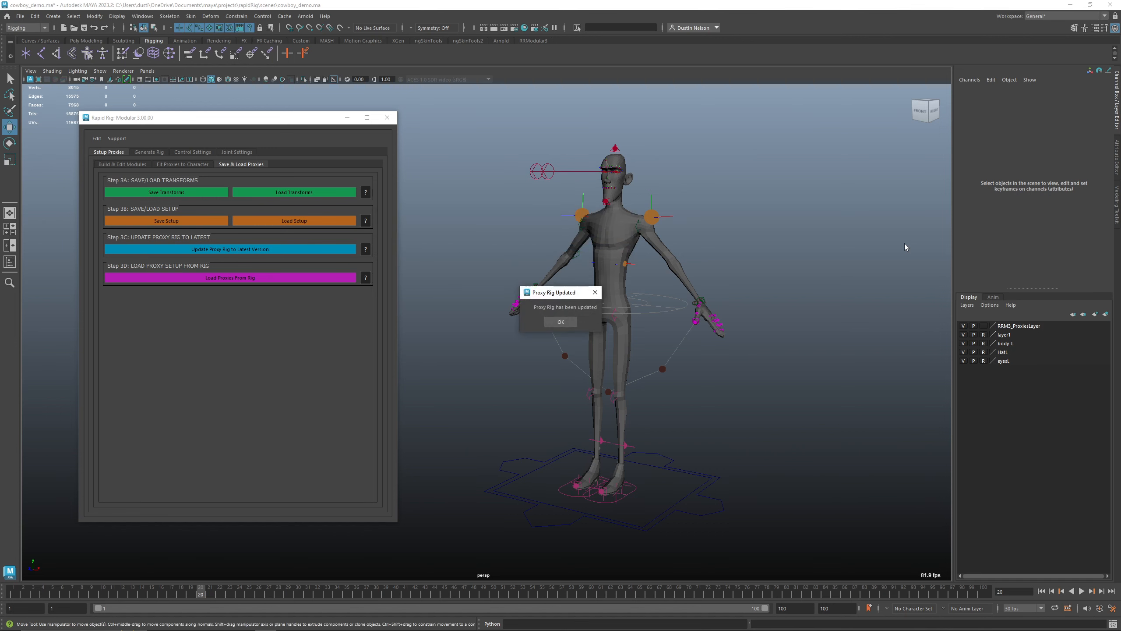
{"action": "left_click", "coordinate": [561, 321]}
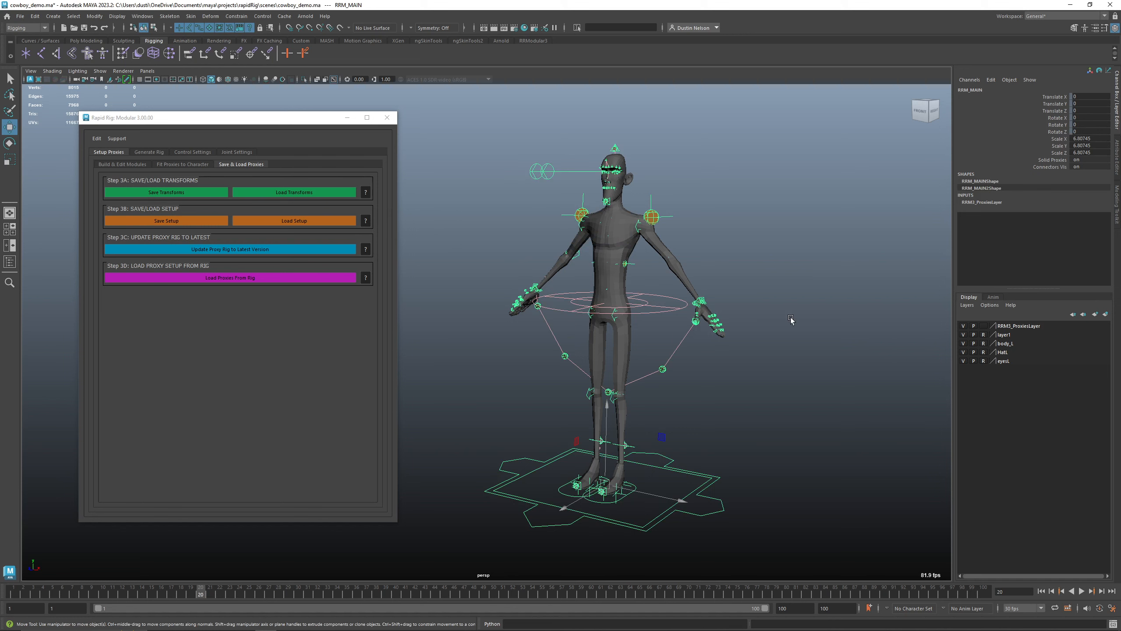
{"action": "left_click", "coordinate": [789, 319]}
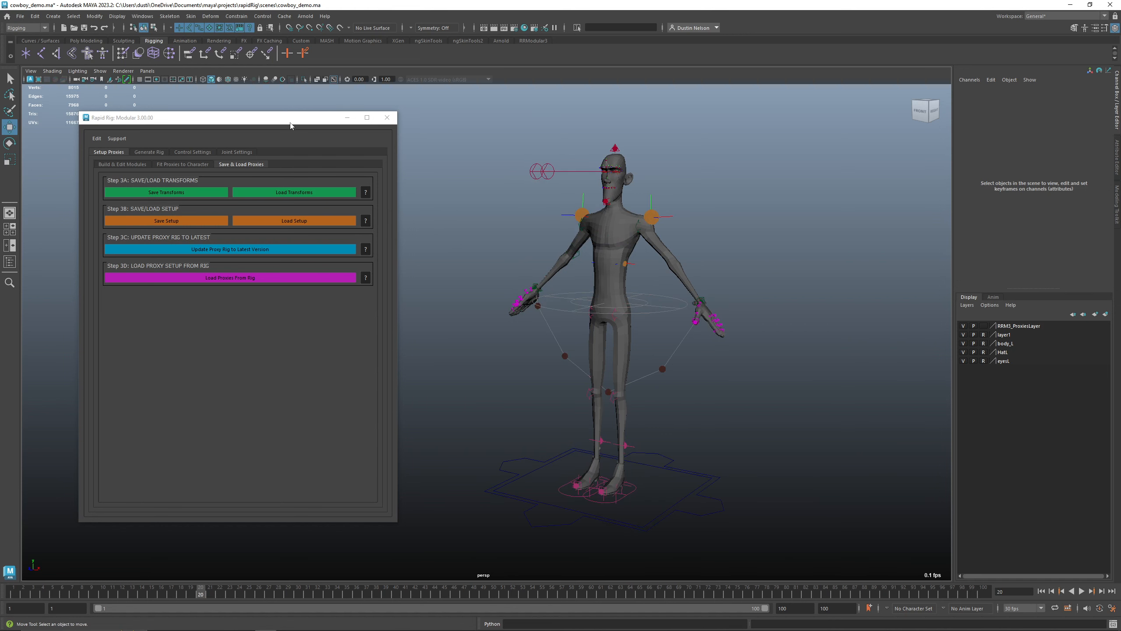
Generate the rig from the current proxies with default settings
{"action": "left_click_drag", "start_coordinate": [290, 126], "coordinate": [307, 124]}
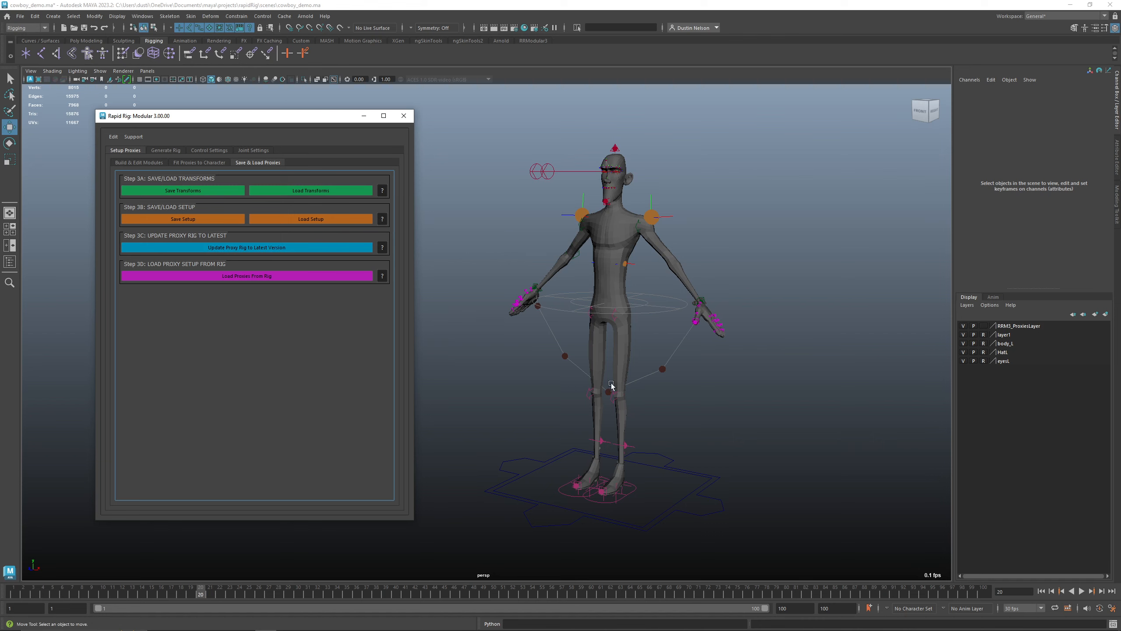
{"action": "left_click", "coordinate": [167, 150]}
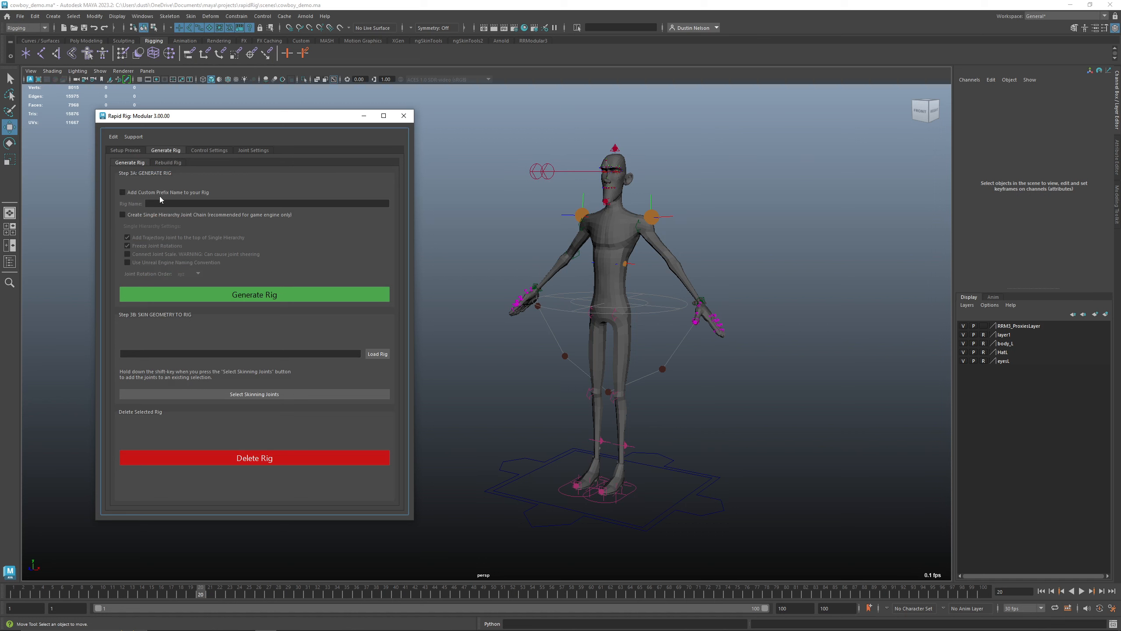
{"action": "left_click", "coordinate": [221, 299]}
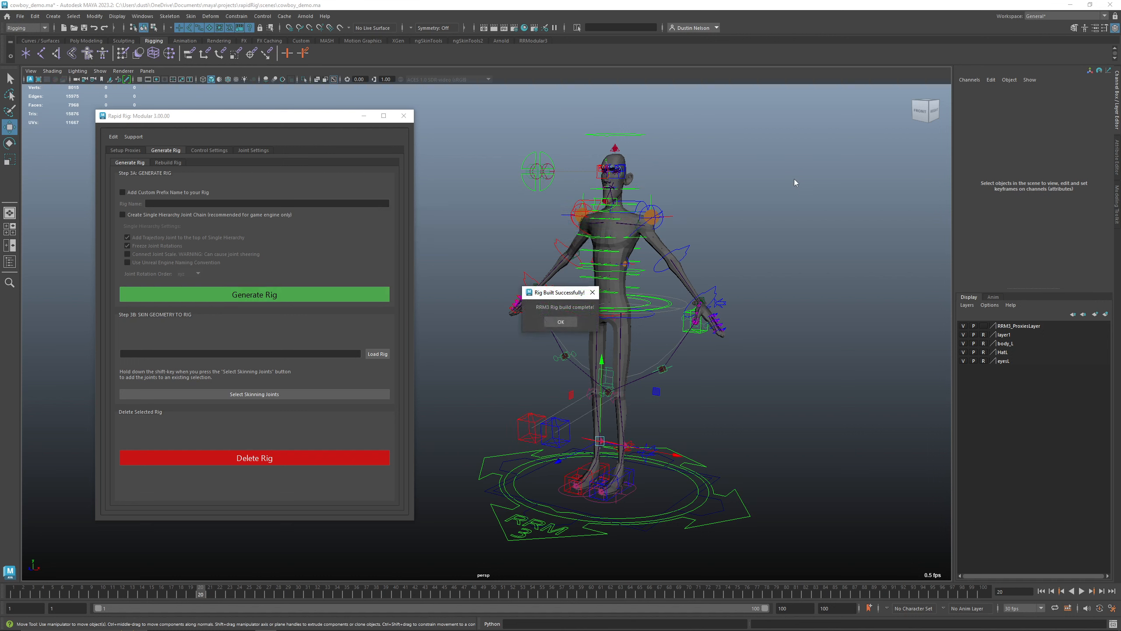
{"action": "left_click", "coordinate": [561, 322]}
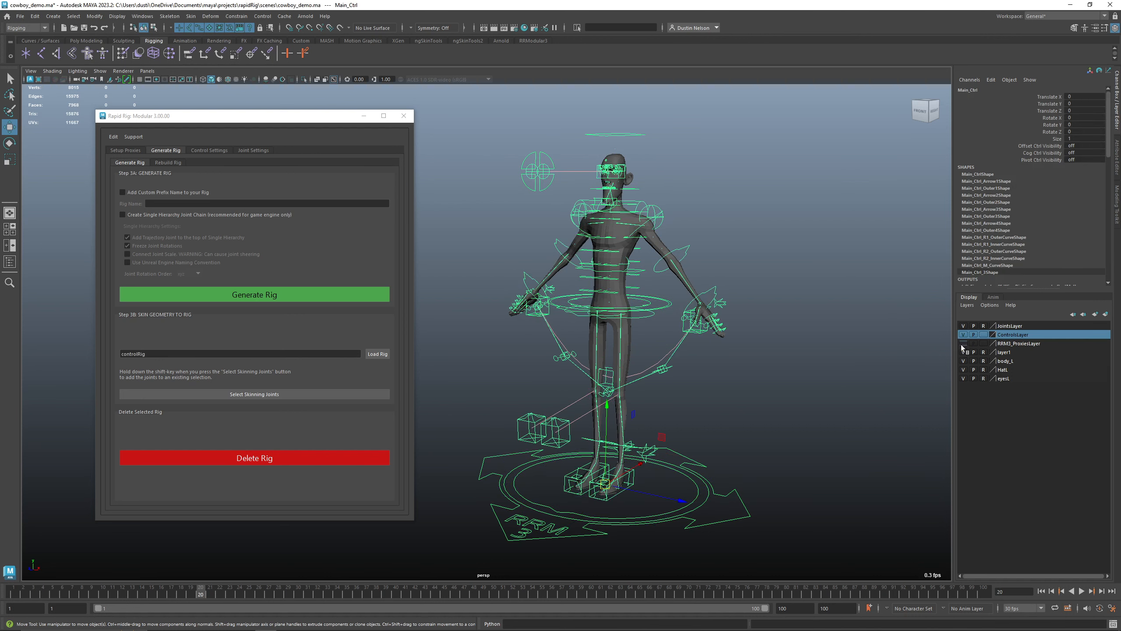
Delete the proxy rig while keeping the generated rig
{"action": "left_click", "coordinate": [123, 151]}
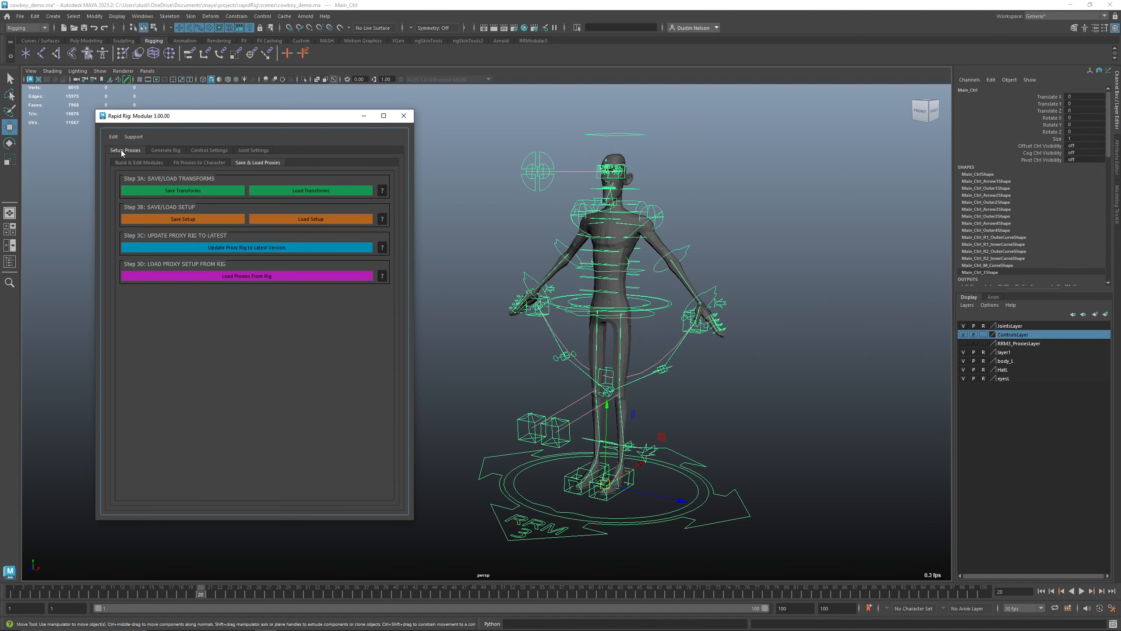
{"action": "left_click", "coordinate": [140, 163]}
{"action": "left_click", "coordinate": [251, 493]}
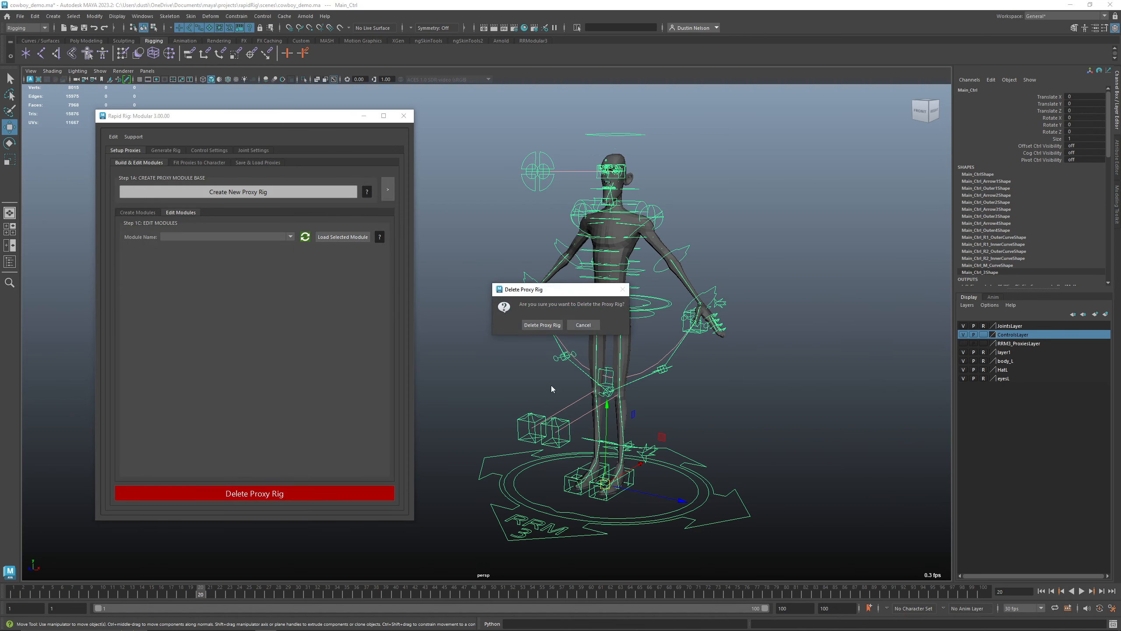
{"action": "left_click", "coordinate": [550, 328]}
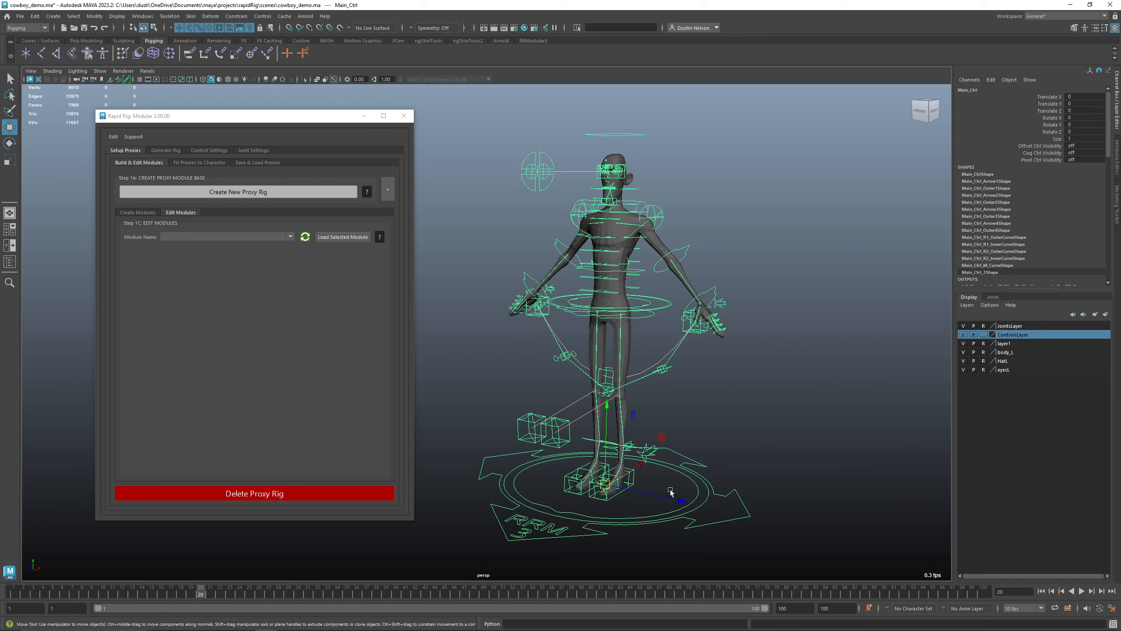
{"action": "left_click", "coordinate": [926, 427]}
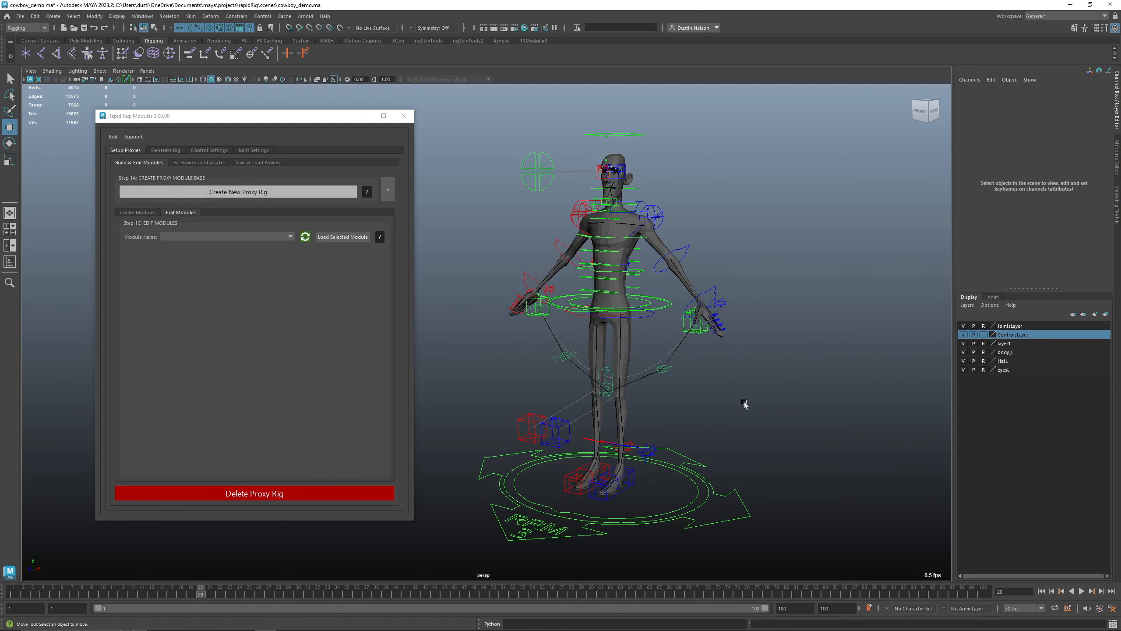
Select the generated rig and load the proxies back from it
{"action": "left_click", "coordinate": [249, 163]}
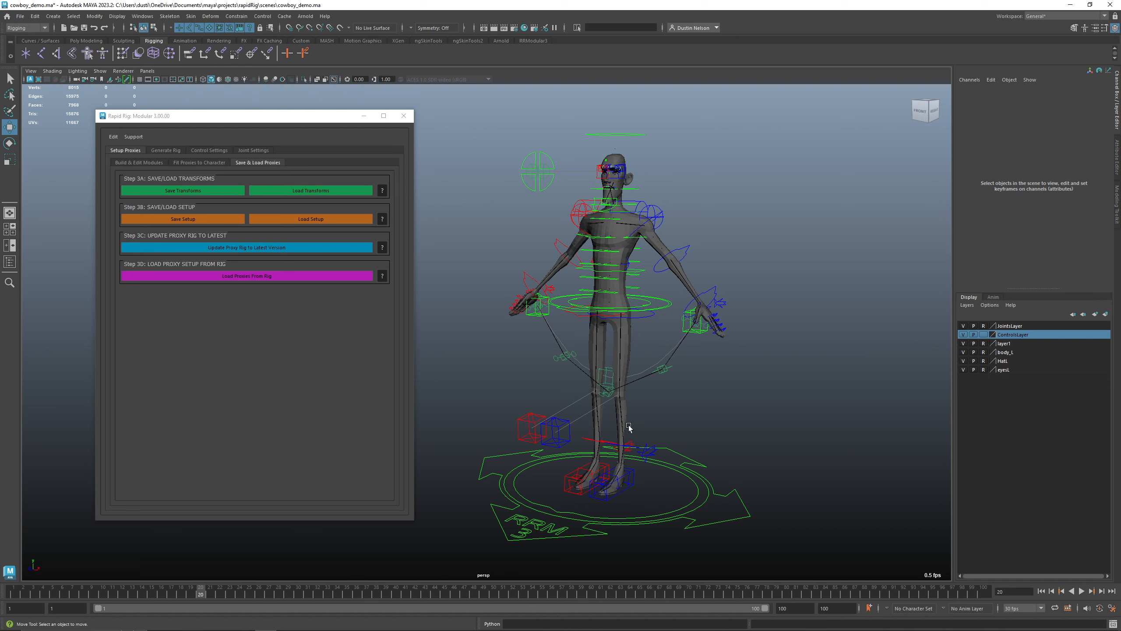
{"action": "left_click", "coordinate": [506, 455]}
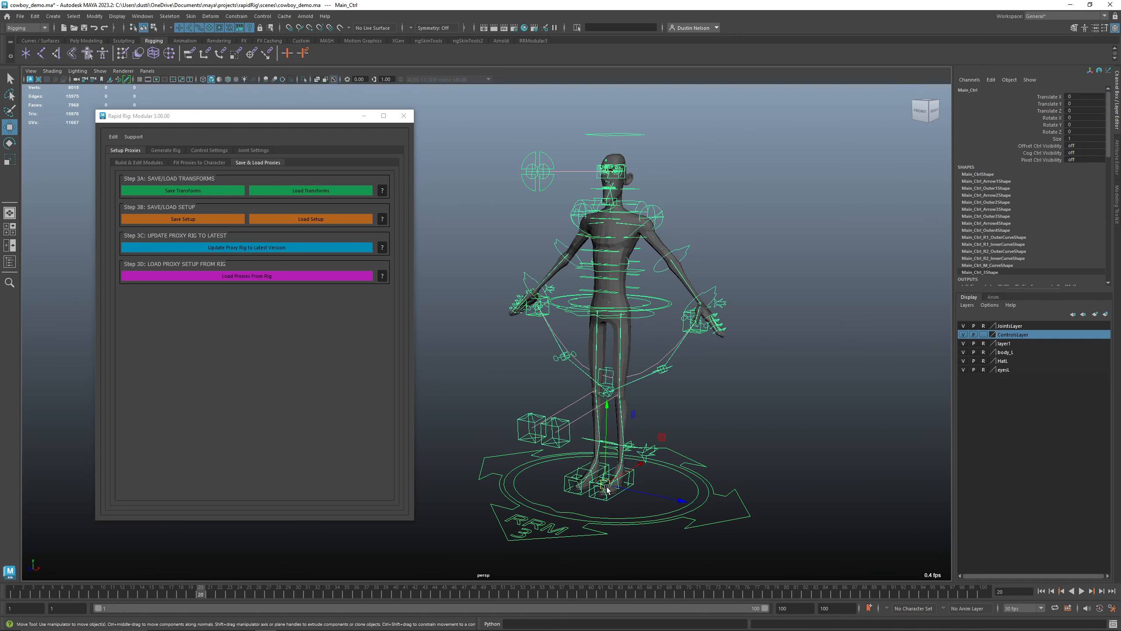
{"action": "left_click", "coordinate": [239, 276]}
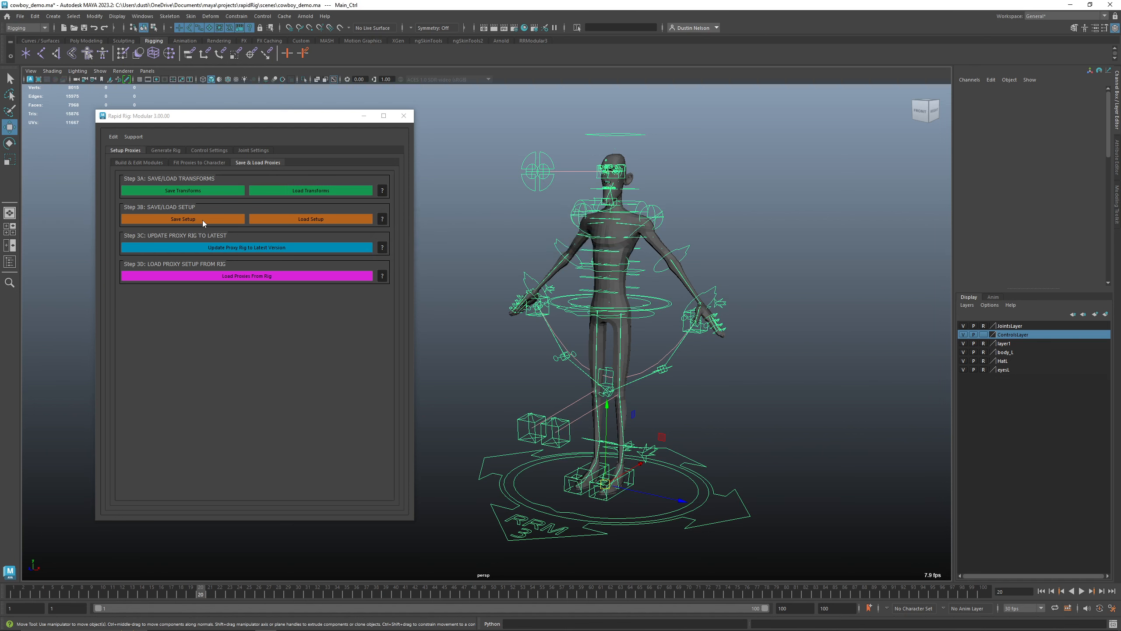
Hide the ControlsLayer display layer and select the proxy rig's main control
{"action": "left_click", "coordinate": [763, 433]}
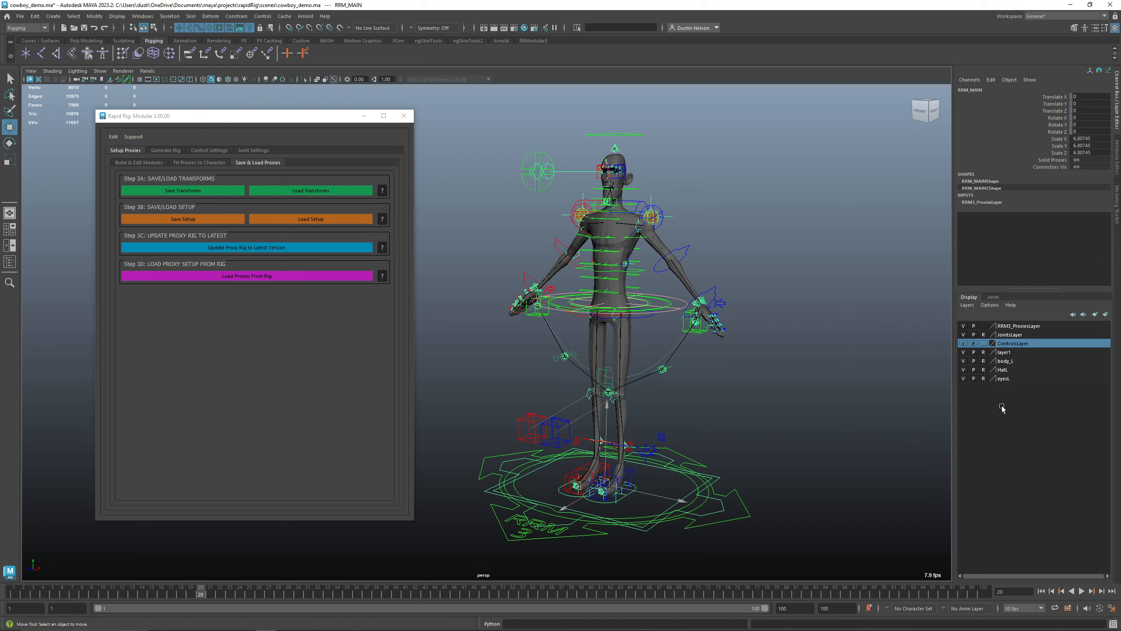
{"action": "left_click", "coordinate": [964, 345]}
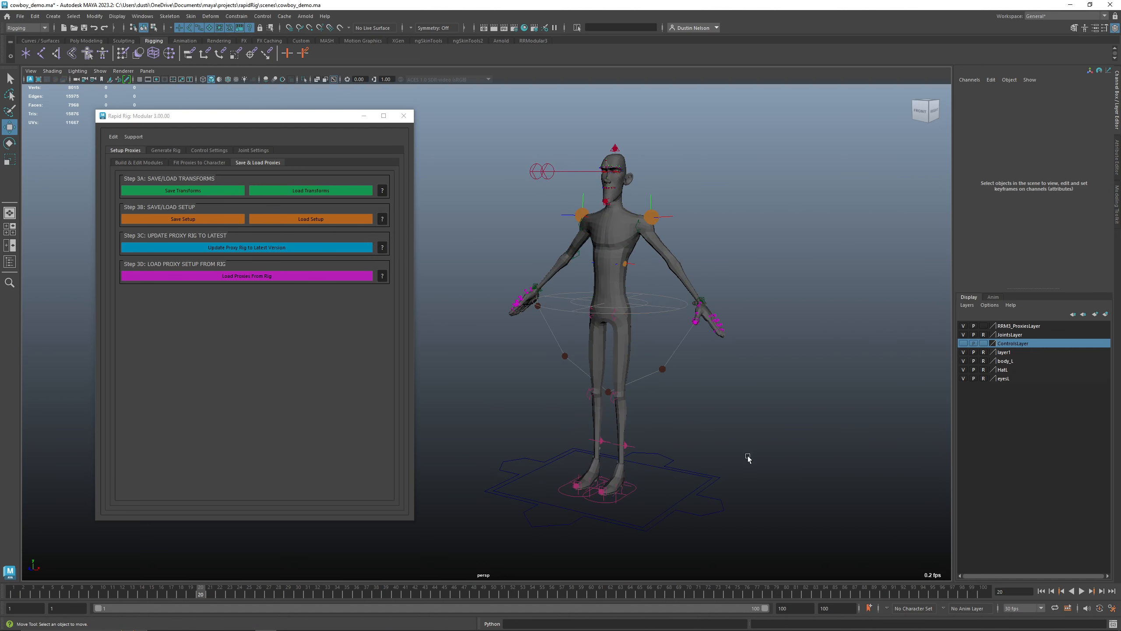
{"action": "left_click", "coordinate": [706, 491]}
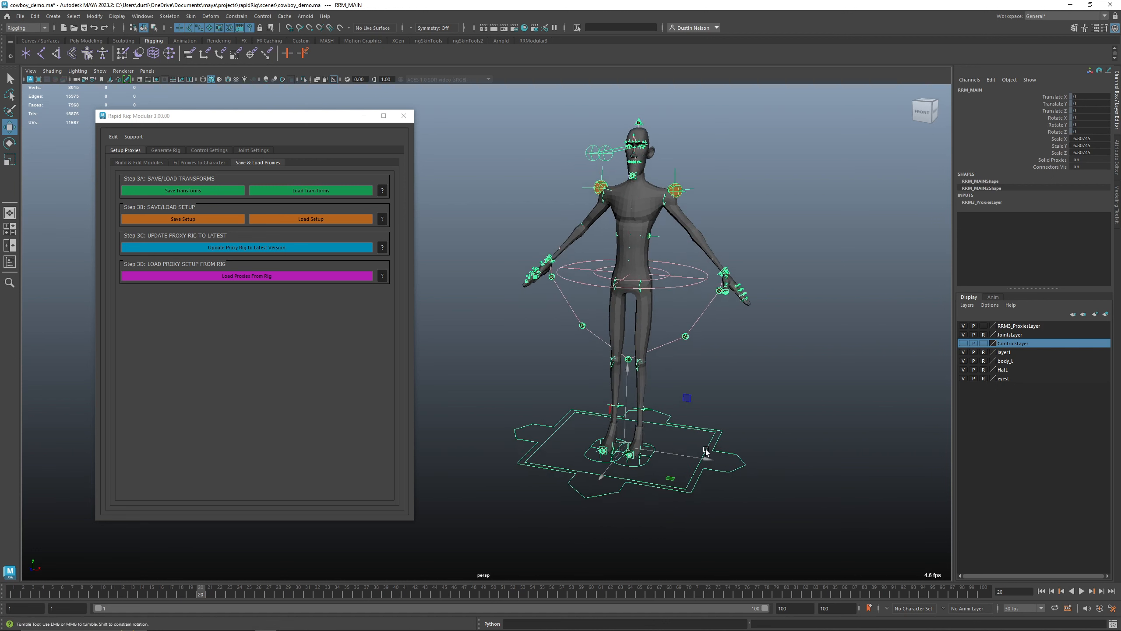